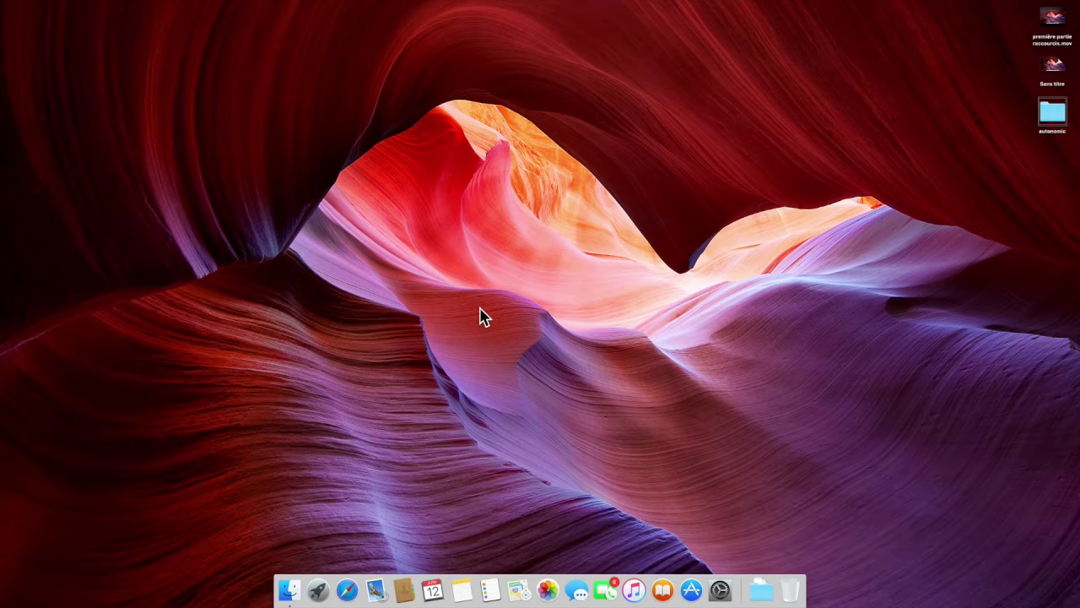
# Select all items on the desktop, and clear the selection
pyautogui.press('super+a')
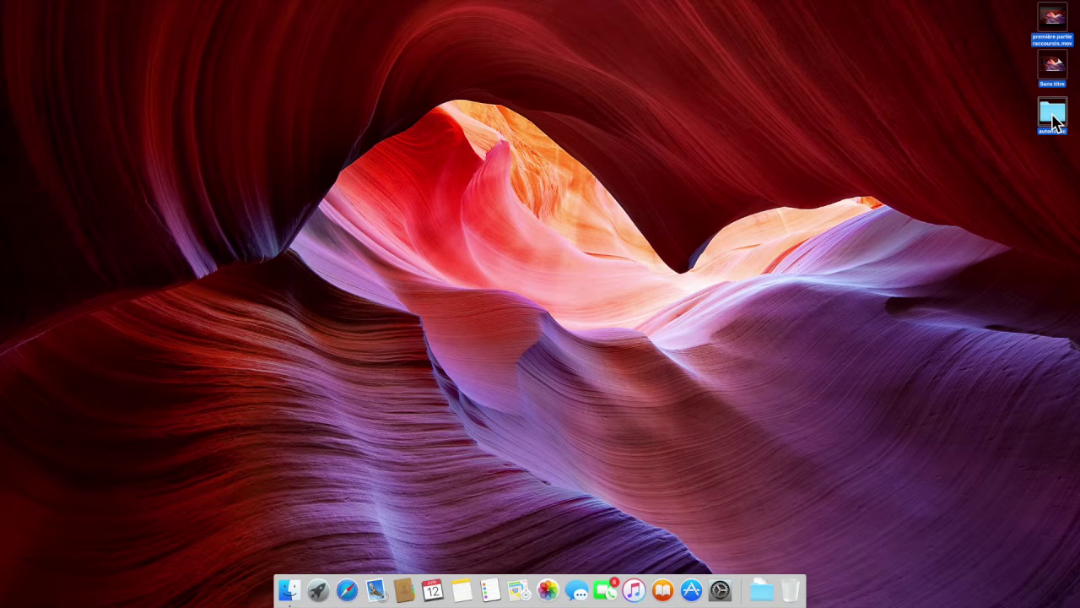
pyautogui.click(1053, 121)
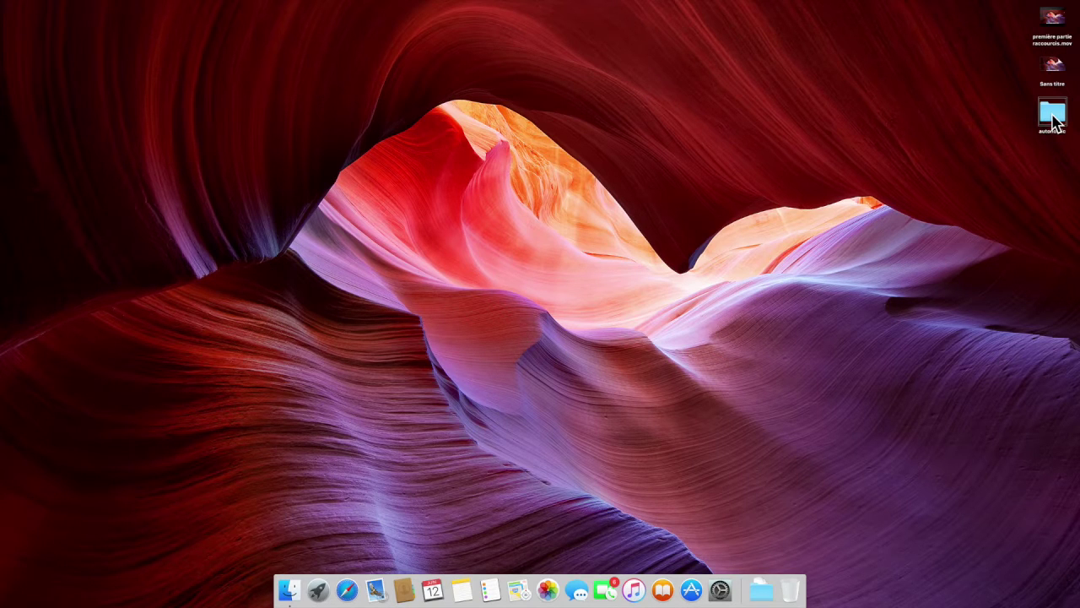
# Open the Applications folder in a Finder window, and close it
pyautogui.press('super+shift+a')
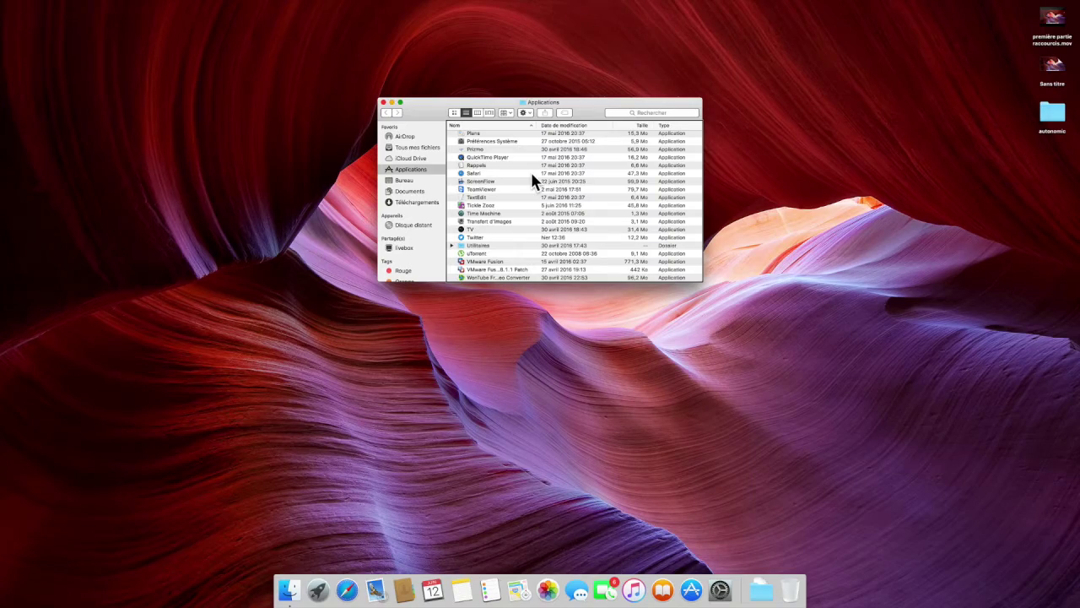
pyautogui.press('super+w')
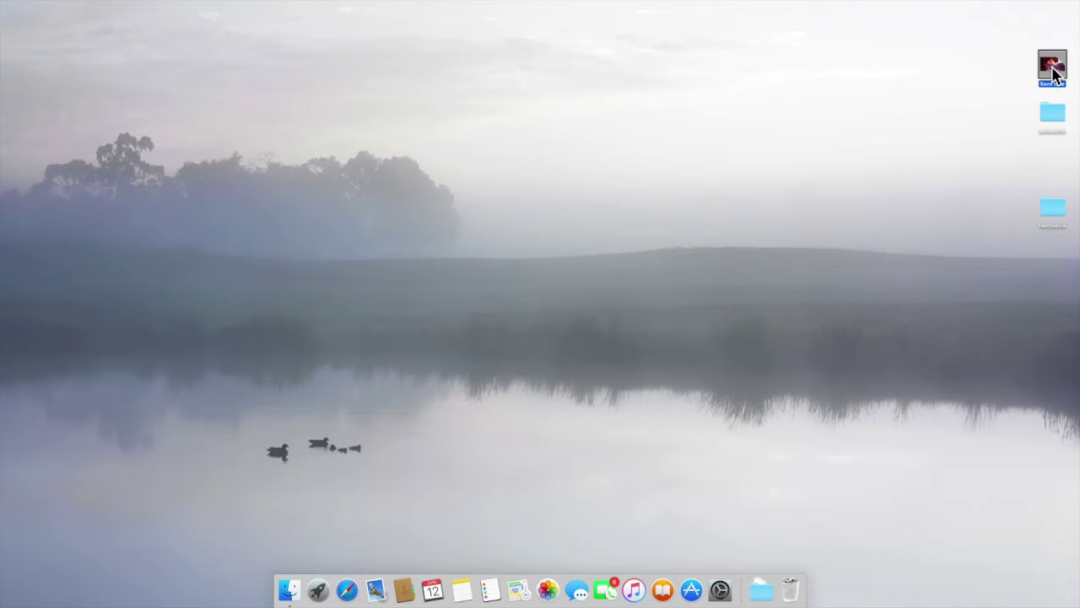
# Open the autonomic folder on the desktop, and show the Computer location in Finder
pyautogui.click(1053, 116)
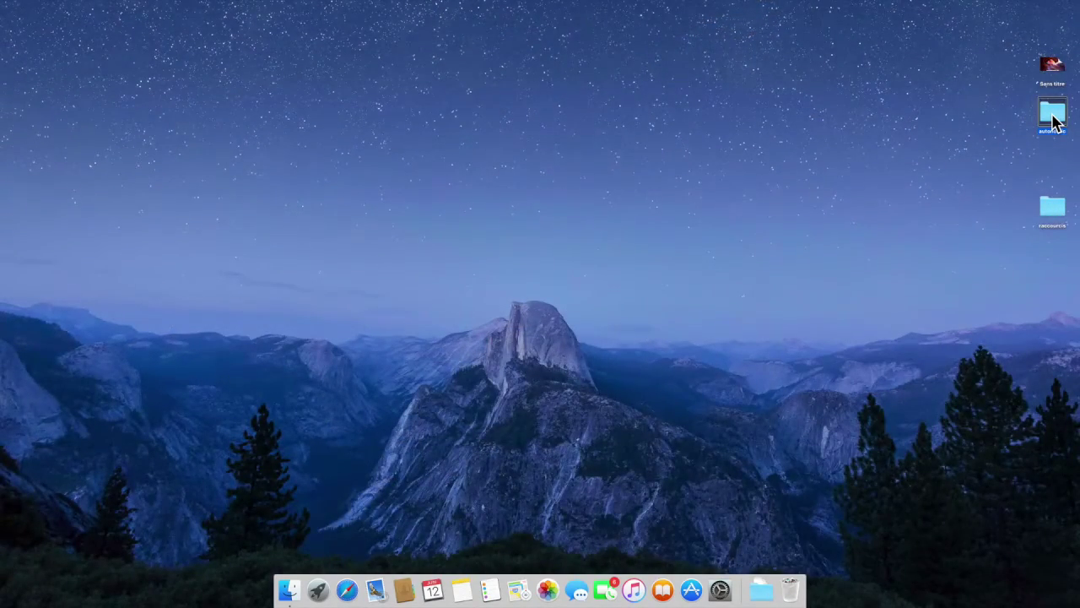
pyautogui.doubleClick(1053, 118)
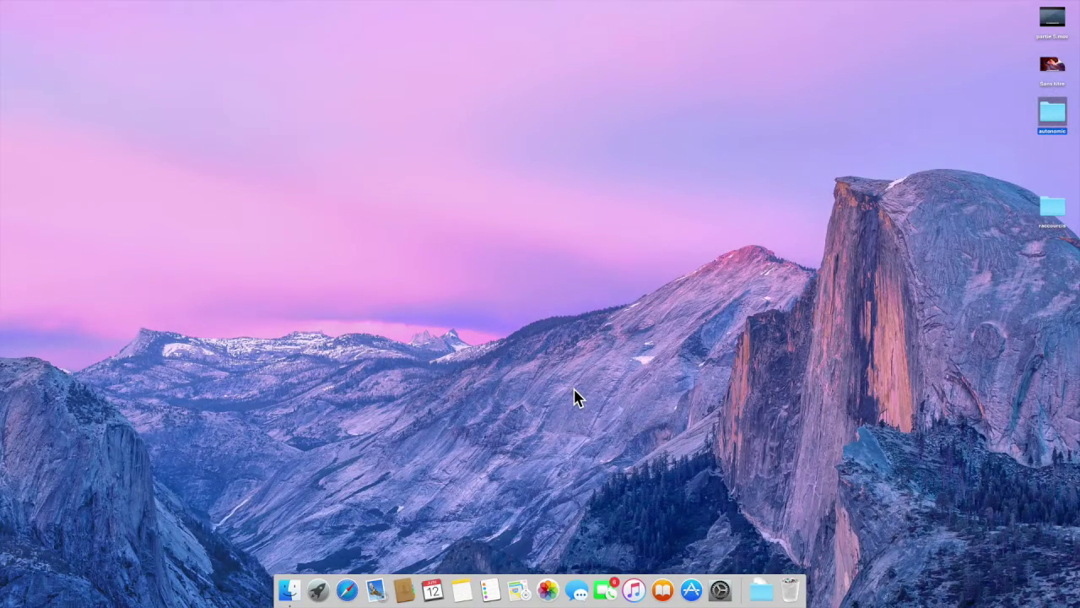
pyautogui.press('super+shift+c')
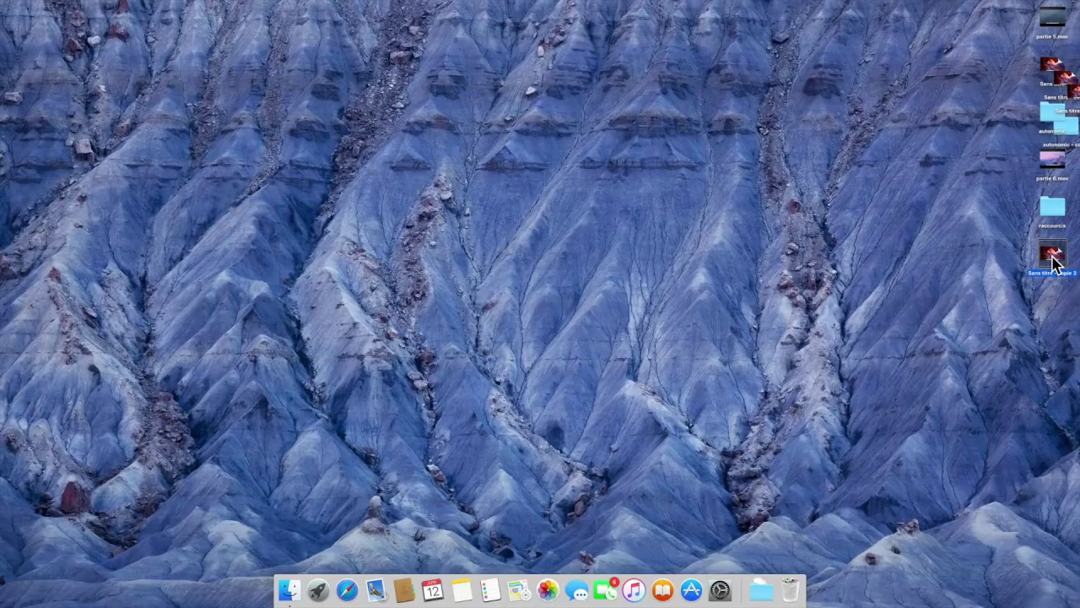
# Make further duplicates of the Sans titre file on the desktop
pyautogui.click(1055, 75)
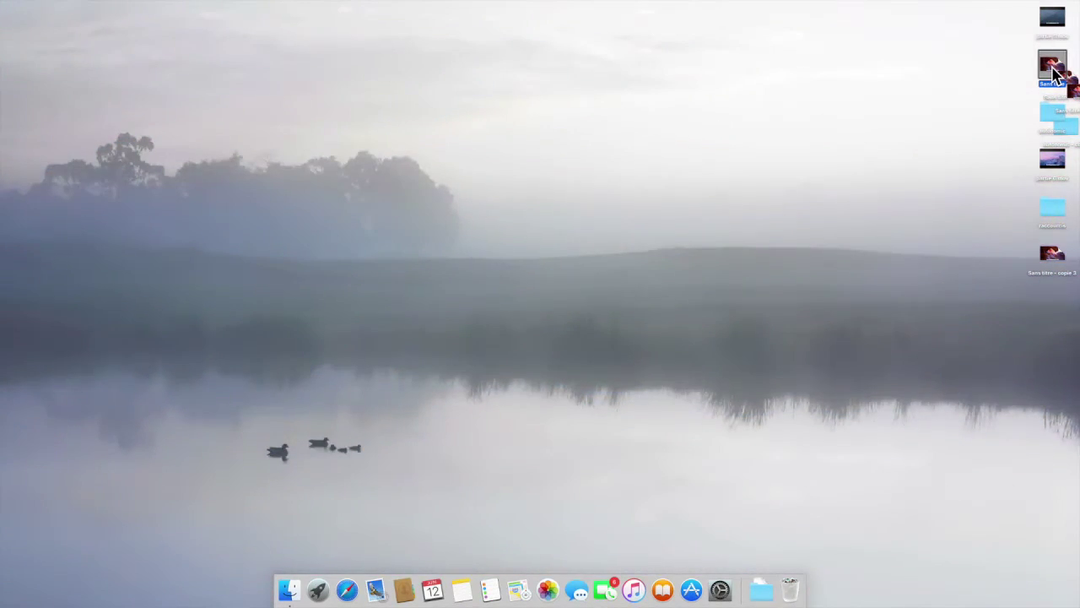
pyautogui.moveTo(1054, 75); pyautogui.dragTo(1068, 87)
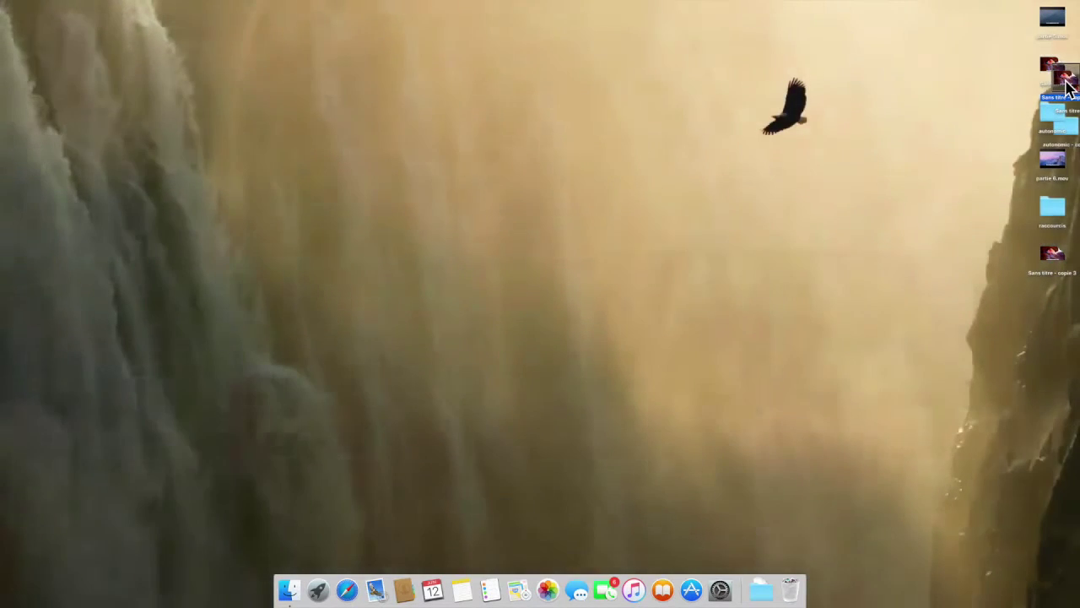
pyautogui.moveTo(1068, 87); pyautogui.dragTo(1055, 311)
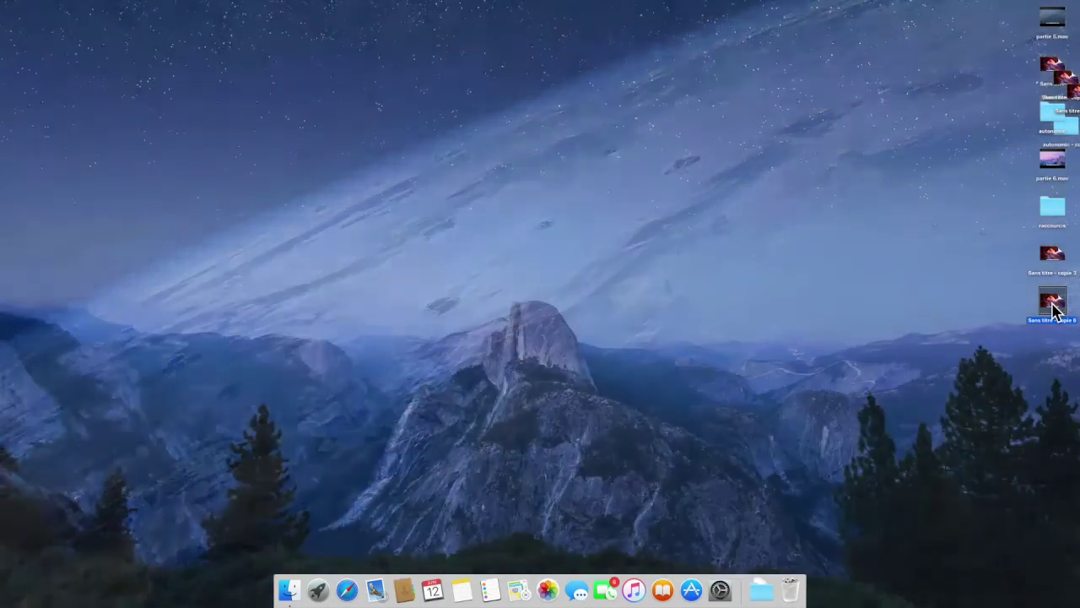
# Browse the Bureau folder's file list down to Sans titre - copie 3 in a new Finder window, and close the window
pyautogui.press('super+n')
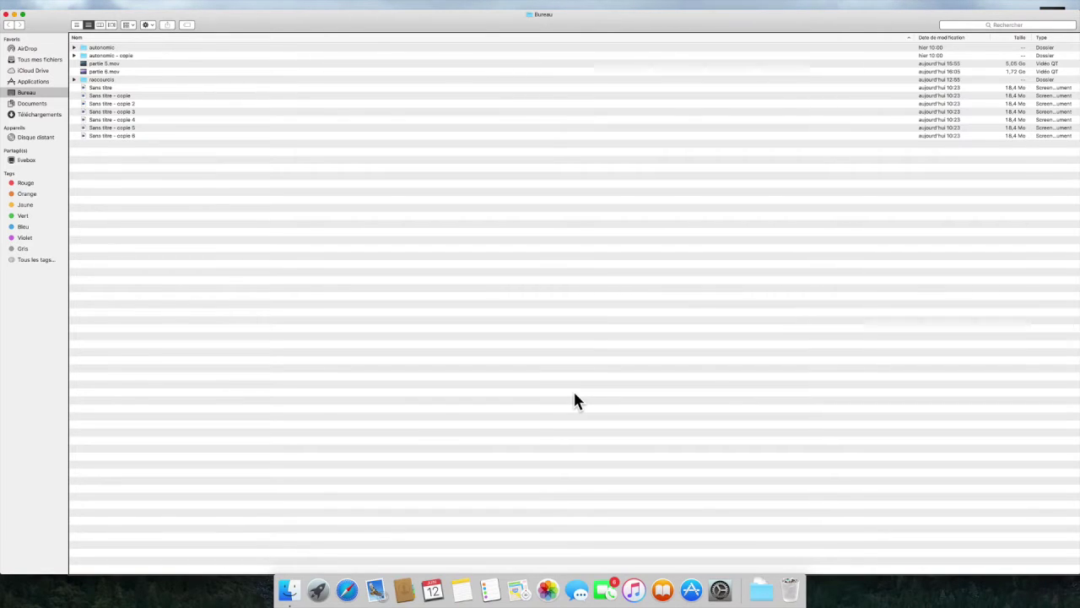
pyautogui.press('Down')
pyautogui.press('Down')
pyautogui.press('Down')
pyautogui.press('Down')
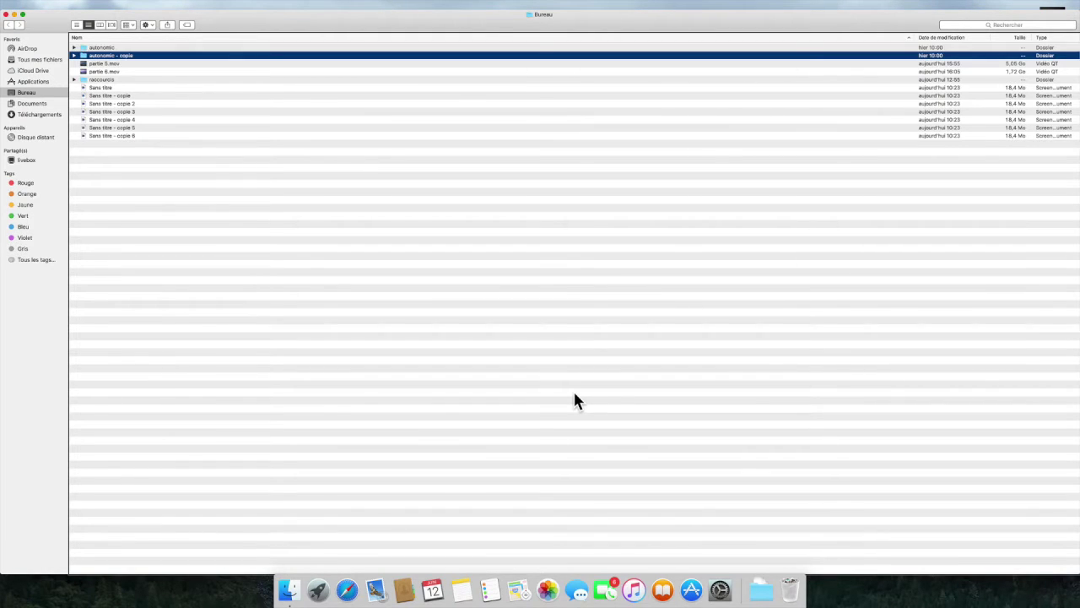
pyautogui.press('Down')
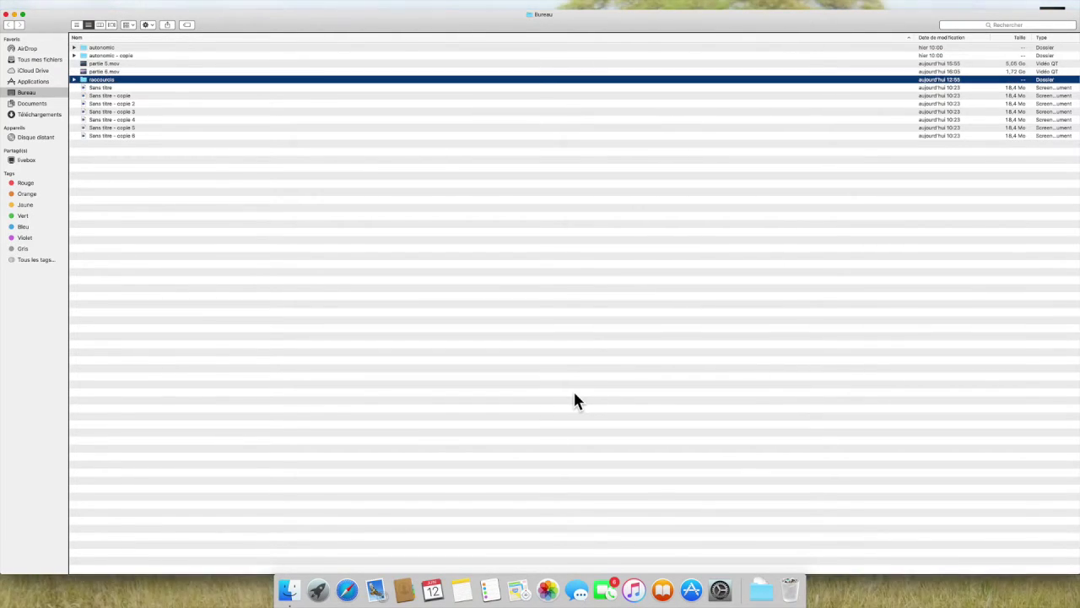
pyautogui.press('Down')
pyautogui.press('Down')
pyautogui.press('Down')
pyautogui.press('Down')
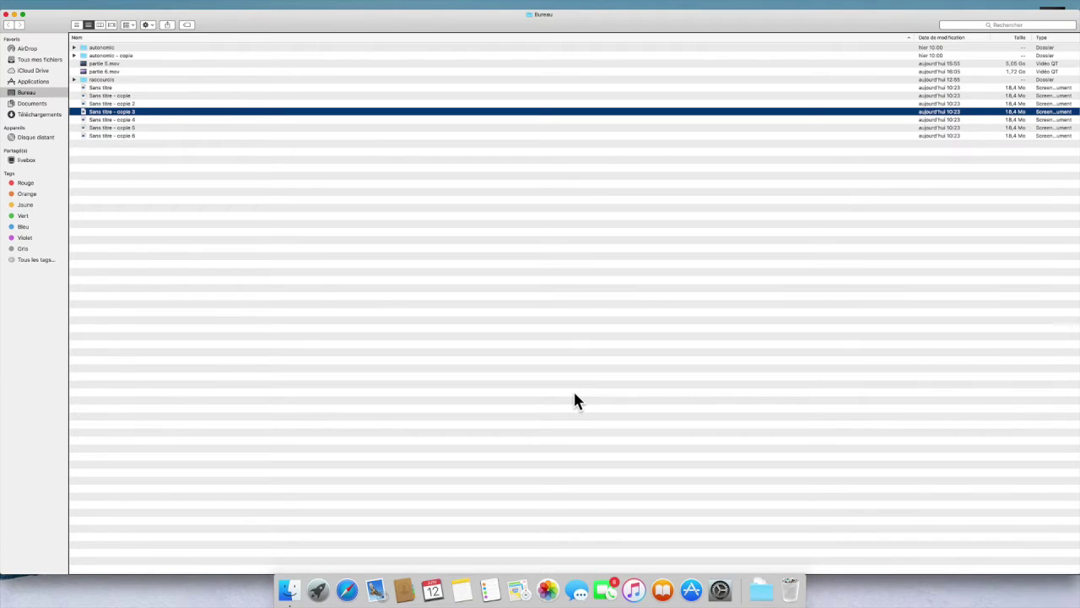
pyautogui.press('super+w')
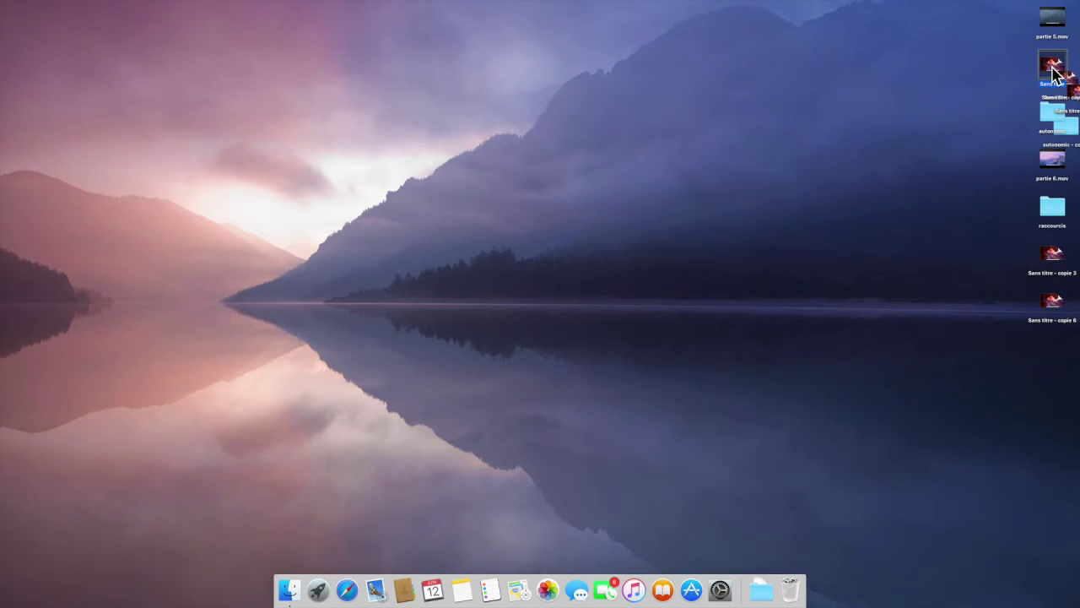
# Move the Sans titre - copie 6 file from the desktop to the trash
pyautogui.moveTo(1054, 74); pyautogui.dragTo(1068, 82)
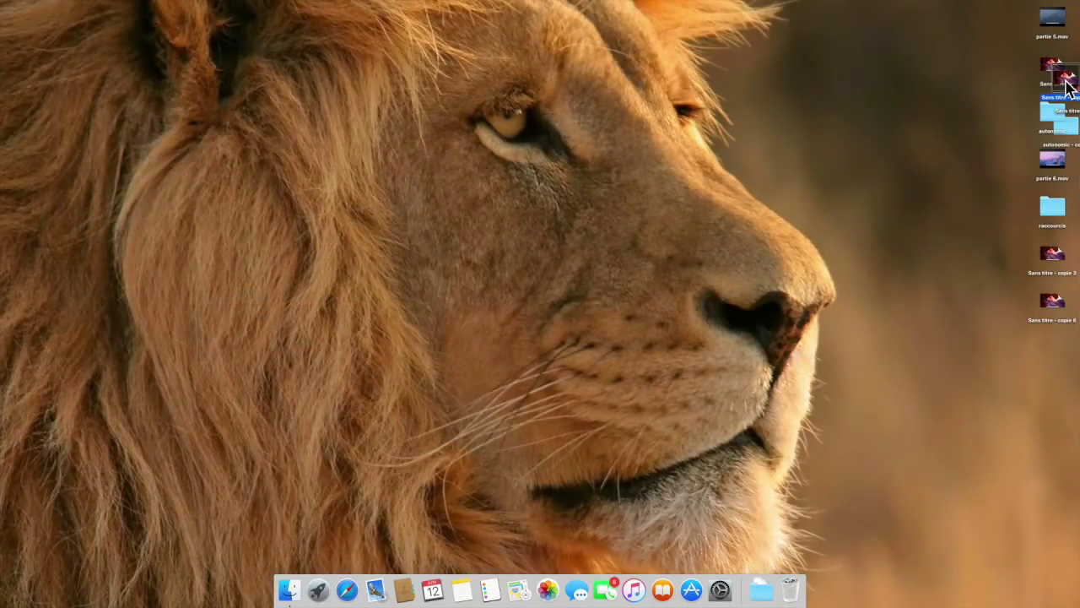
pyautogui.click(1053, 304)
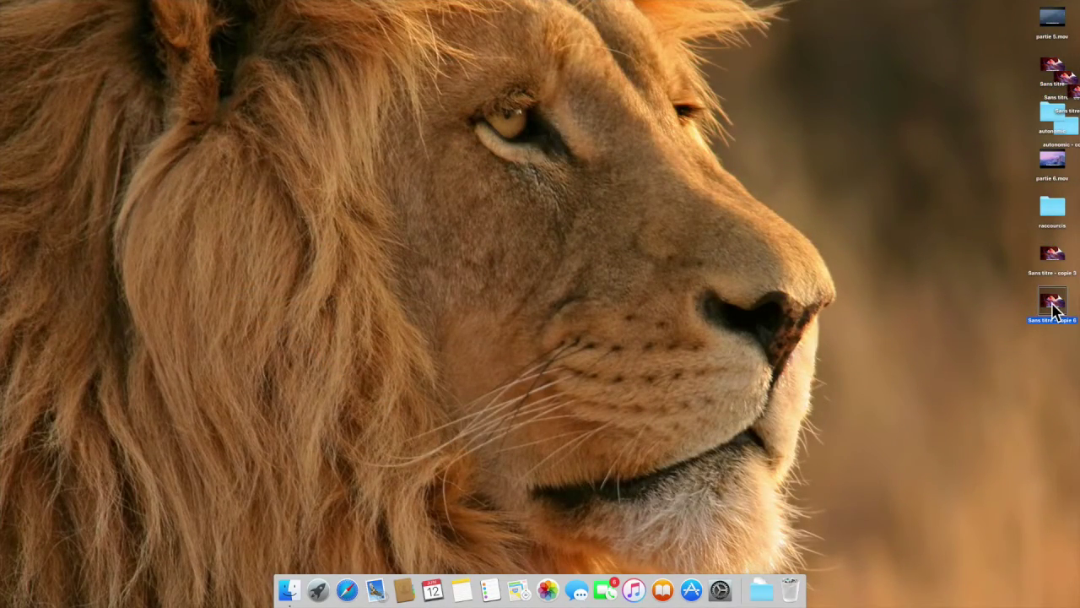
pyautogui.press('super+BackSpace')
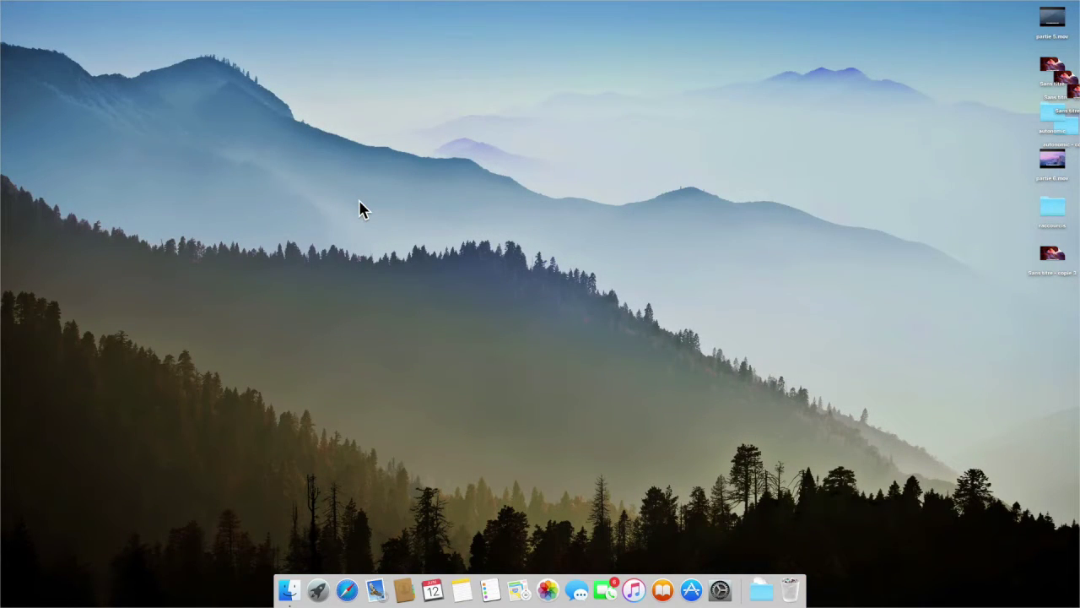
# Move the Sans titre copy that overlaps the original to the trash, and permanently empty the trash
pyautogui.click(1052, 24)
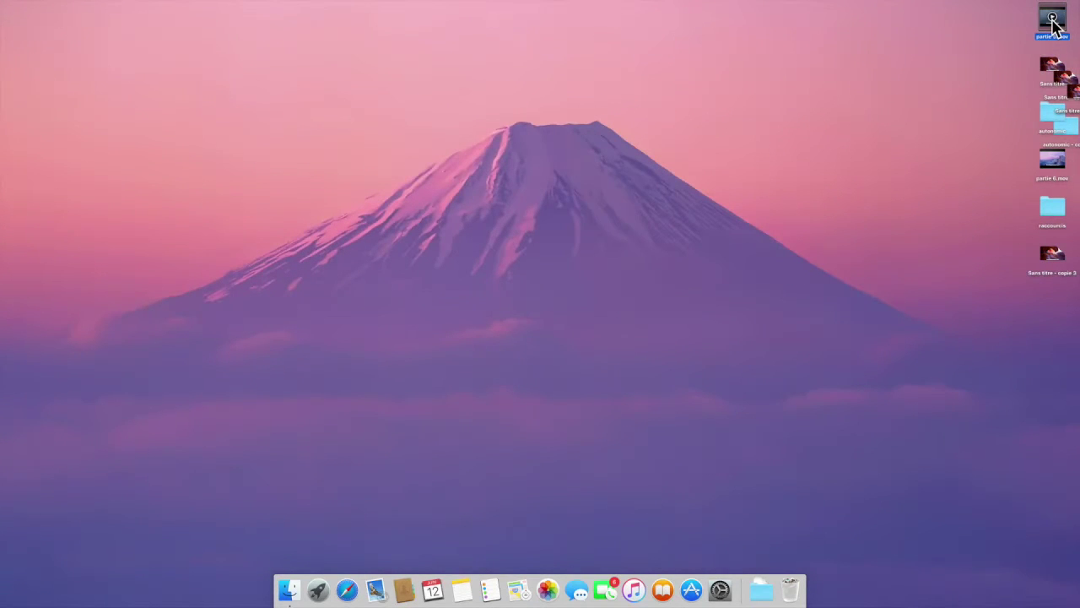
pyautogui.click(1054, 73)
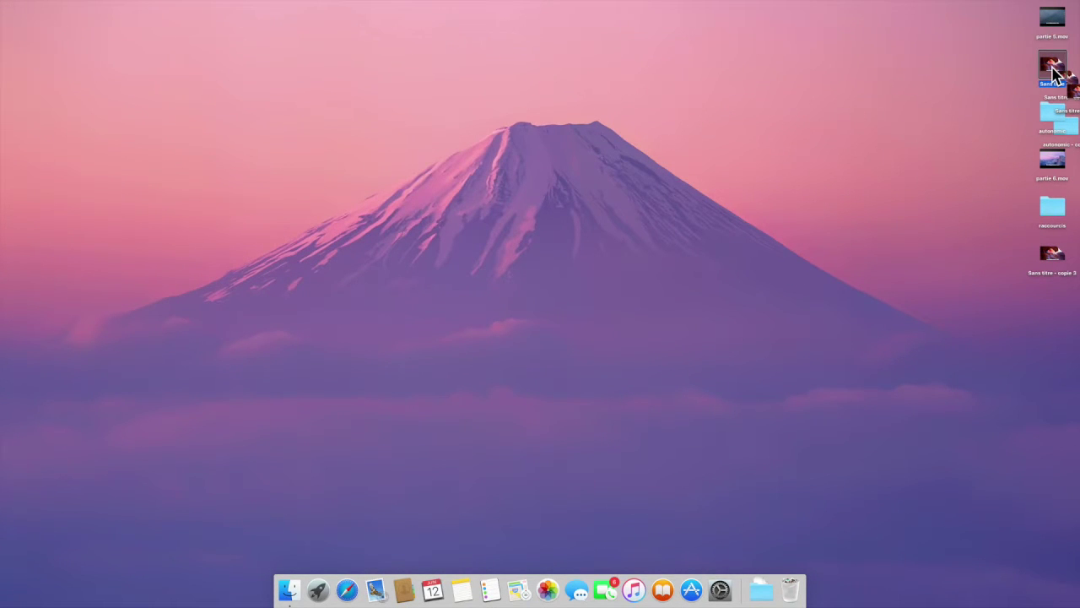
pyautogui.moveTo(1054, 73); pyautogui.dragTo(1072, 92)
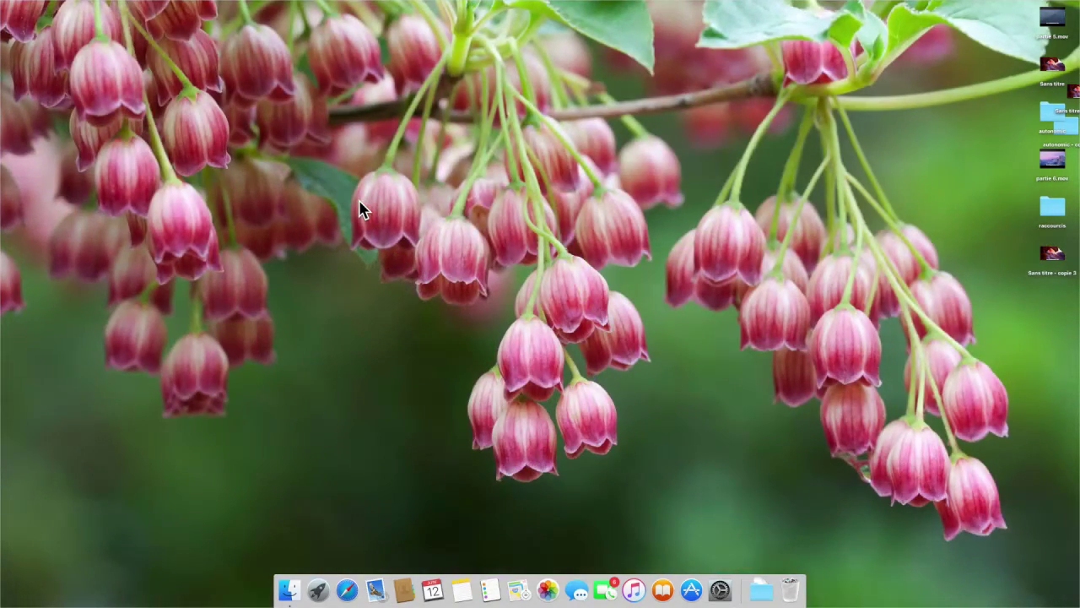
pyautogui.press('super+shift+BackSpace')
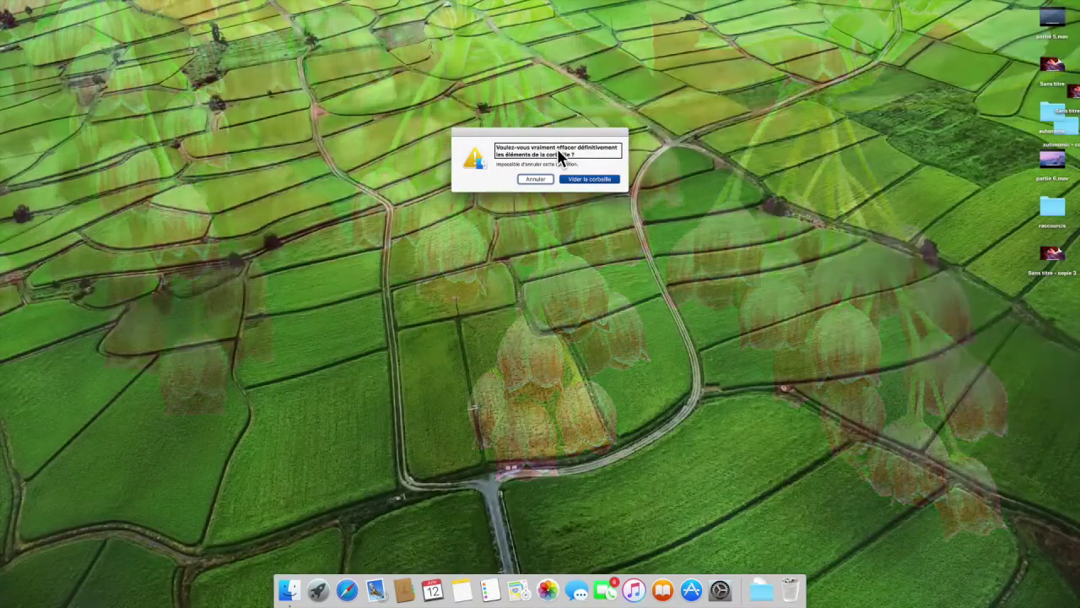
pyautogui.press('Return')
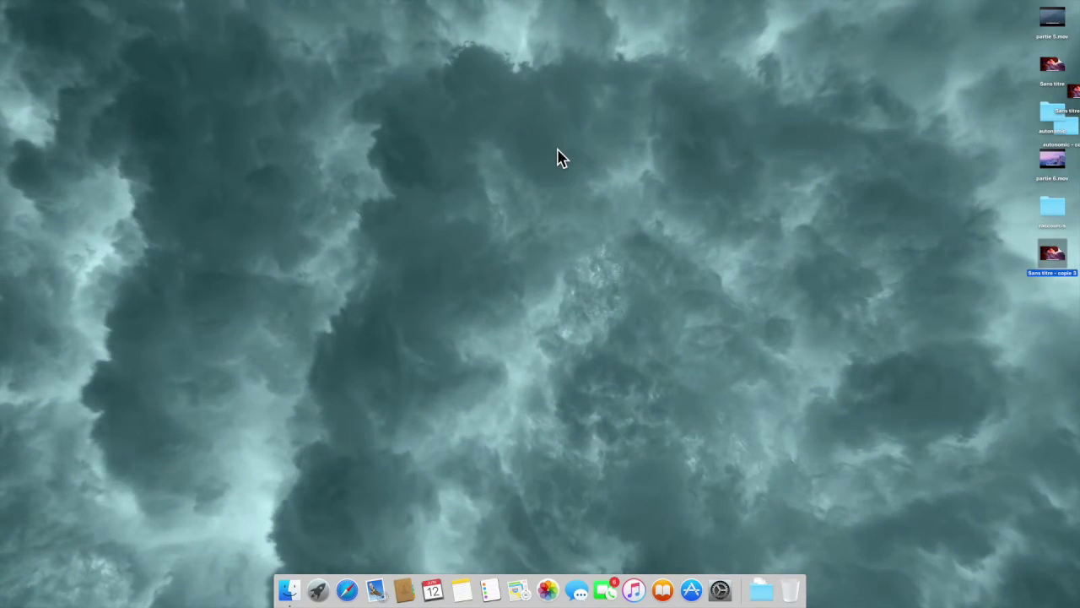
# Preview the raccourcis desktop folder with Quick Look twice, closing the preview each time
pyautogui.click(634, 590)
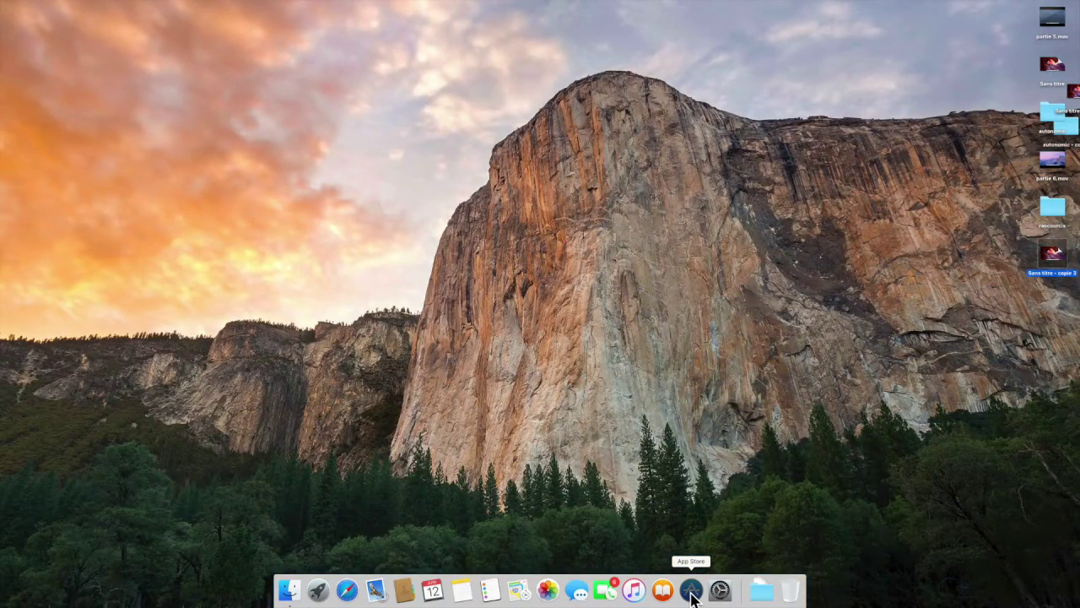
pyautogui.click(1053, 211)
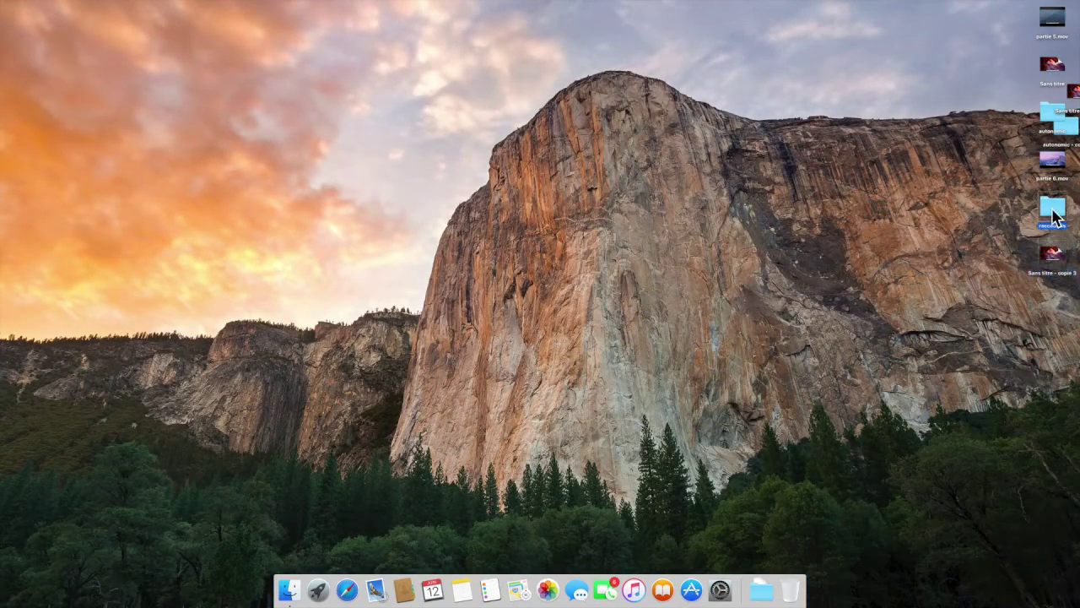
pyautogui.press('space')
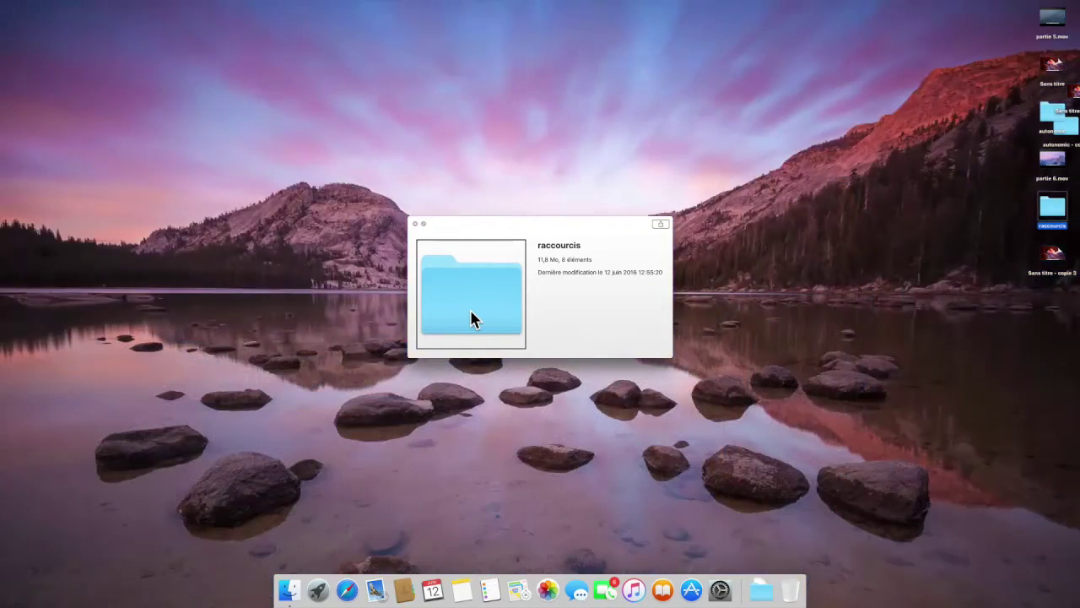
pyautogui.press('space')
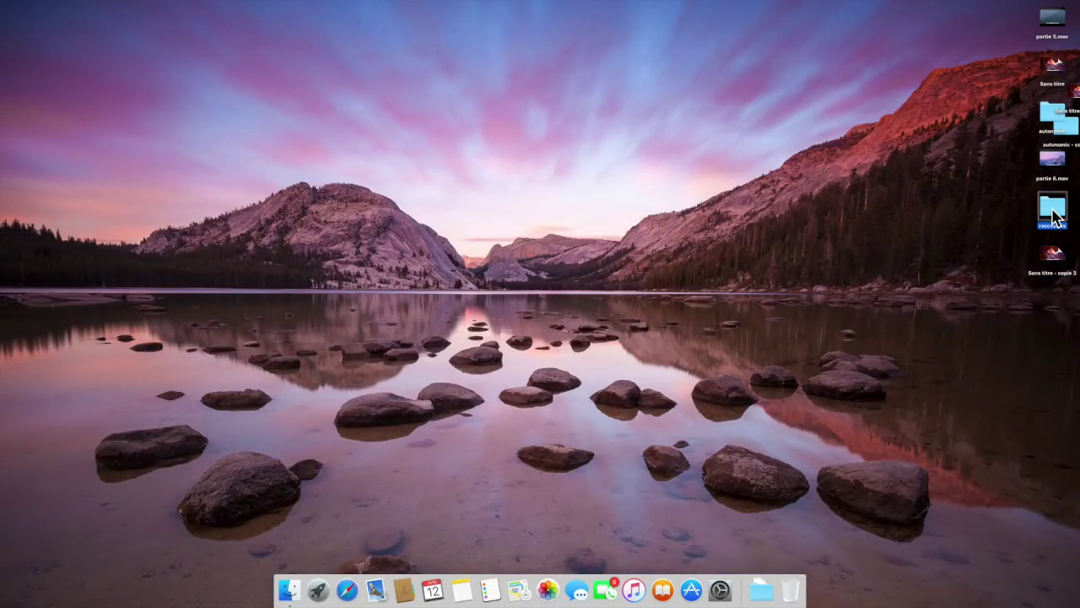
pyautogui.press('space')
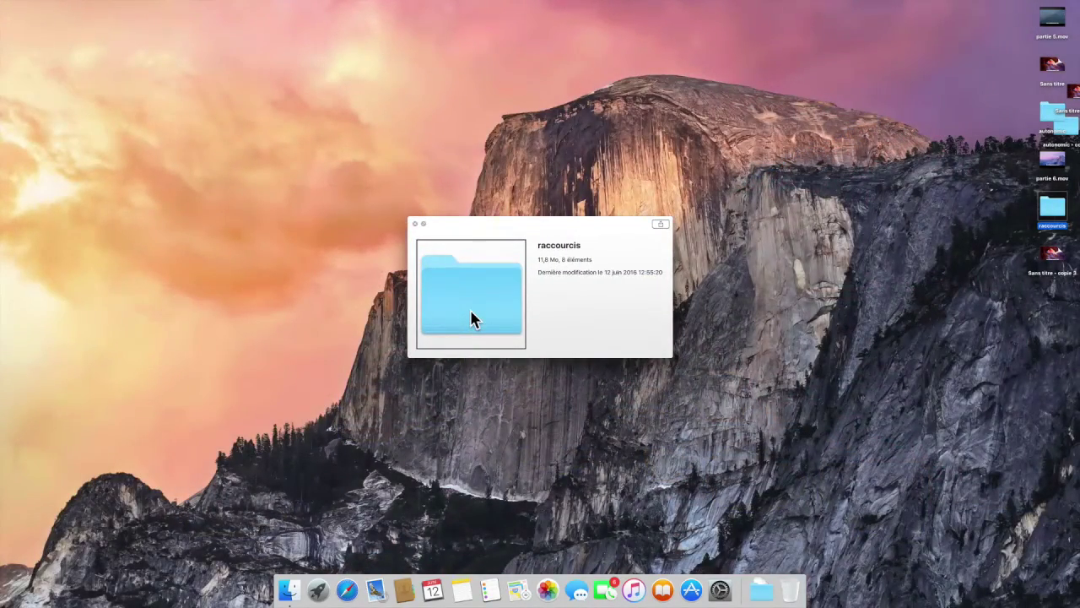
pyautogui.press('space')
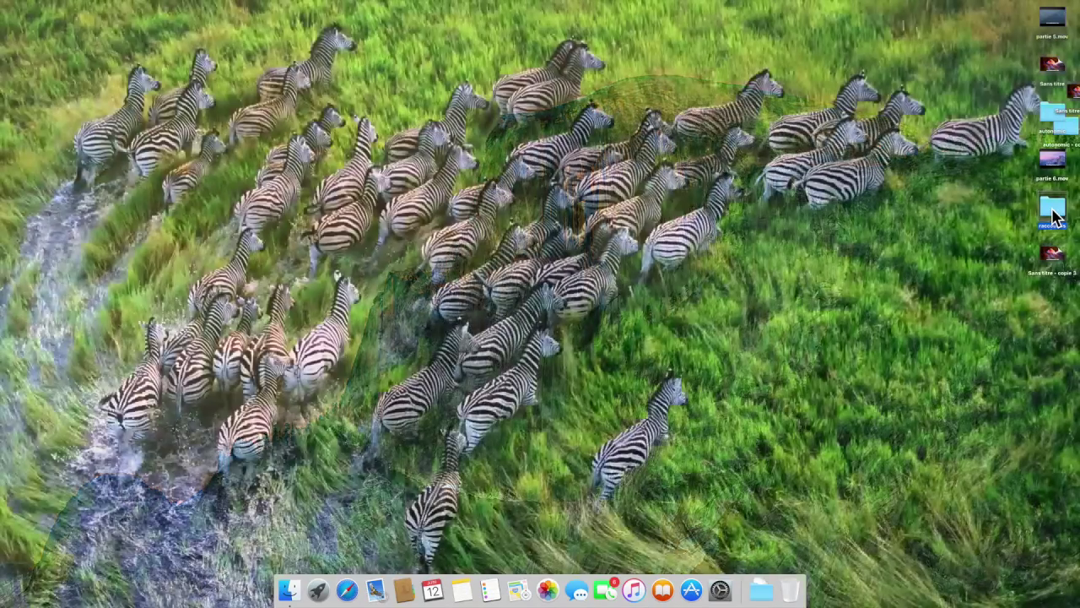
# Select partie 6.mov on the desktop, and hide the Dock
pyautogui.click(1052, 162)
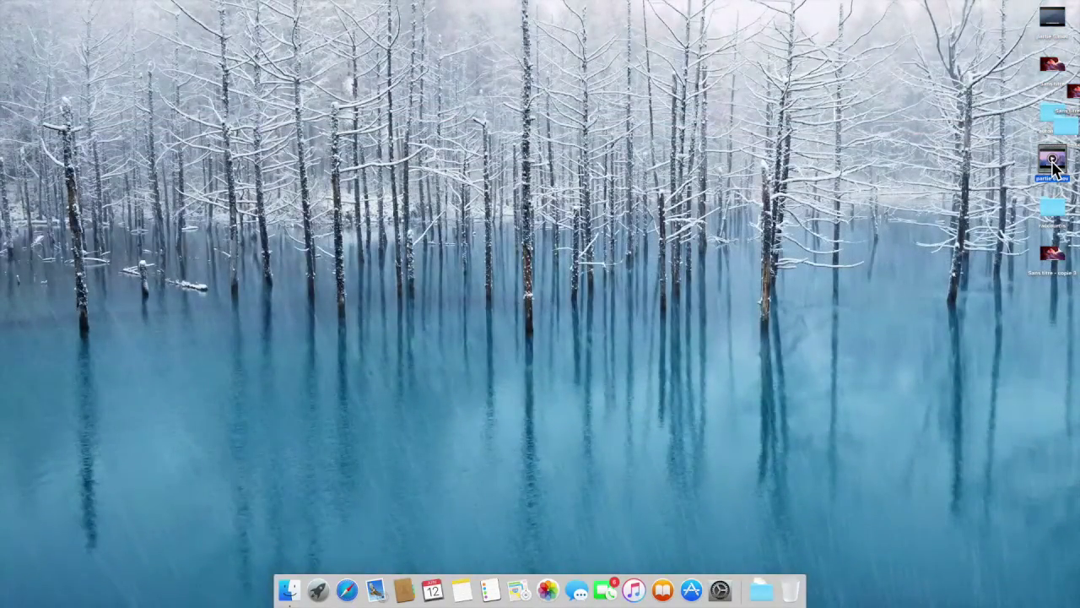
pyautogui.press('alt+super+d')
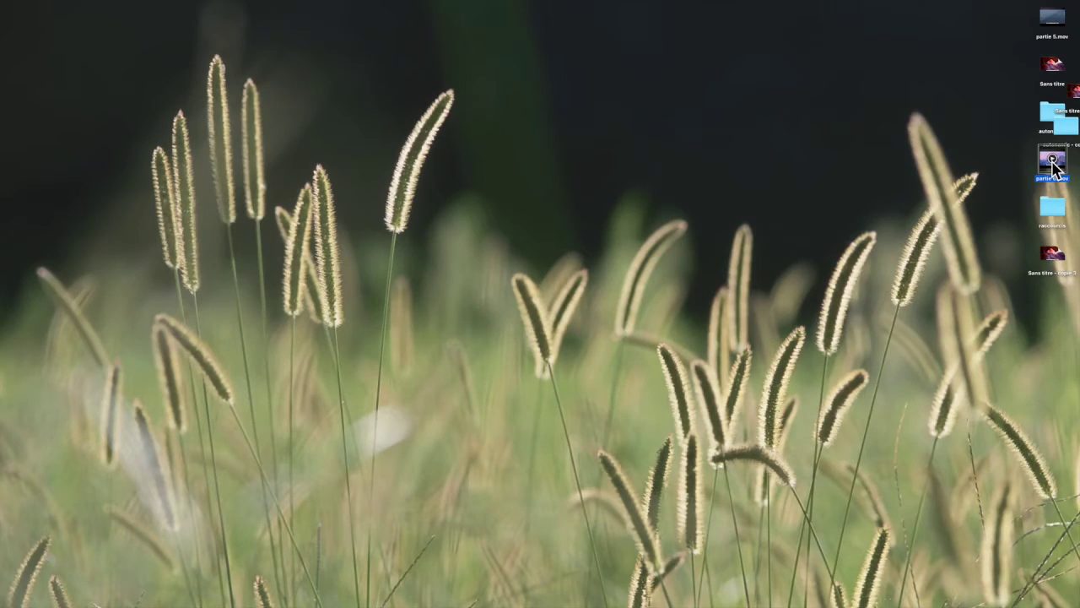
# Select partie 5.mov on the desktop, and open and close a new Finder window
pyautogui.click(1053, 21)
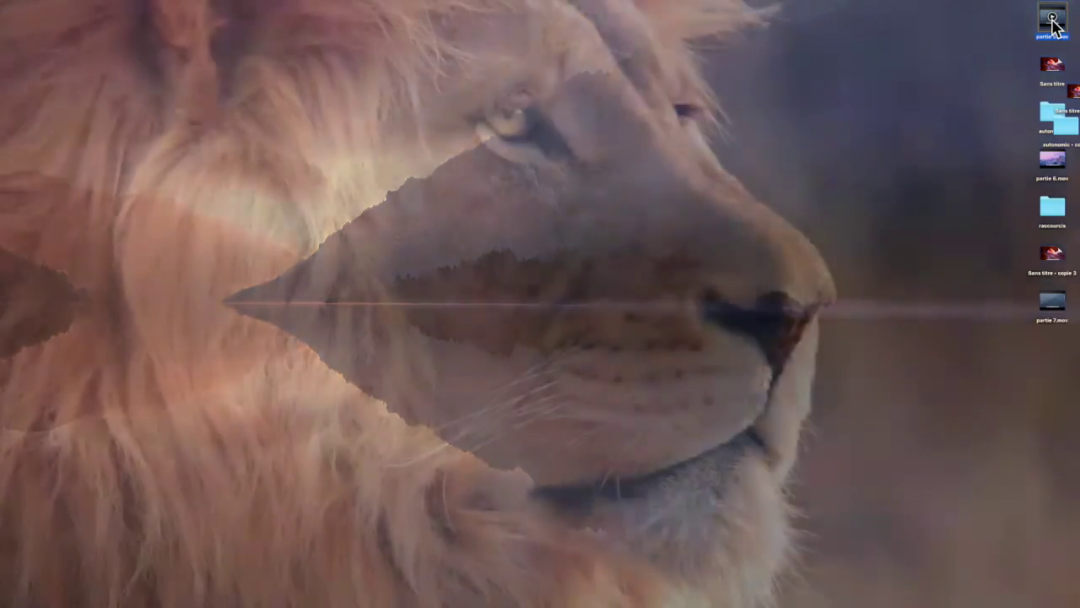
pyautogui.press('super+n')
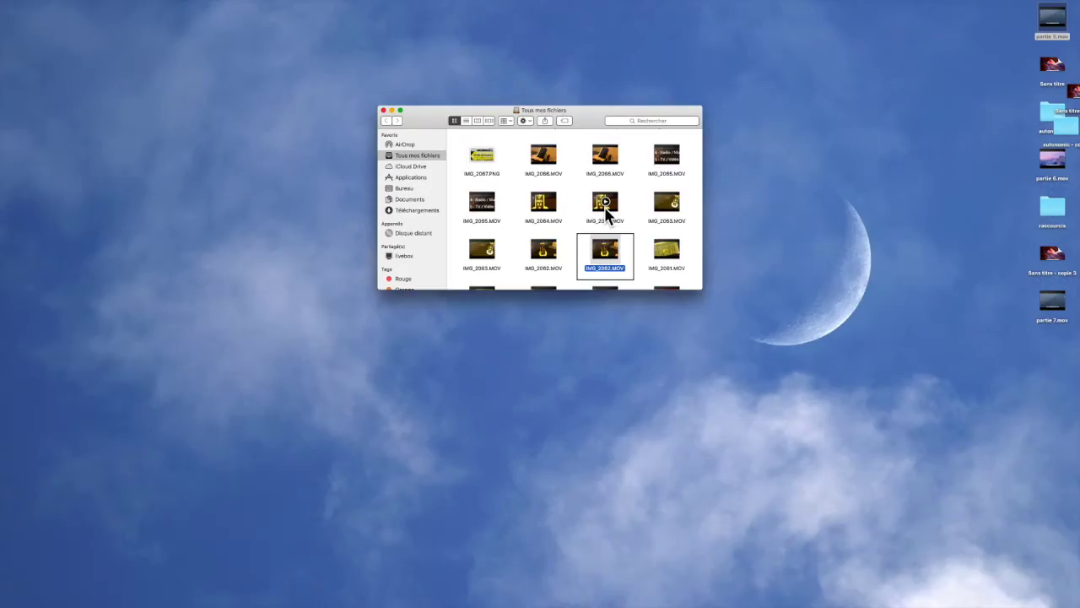
pyautogui.press('super+w')
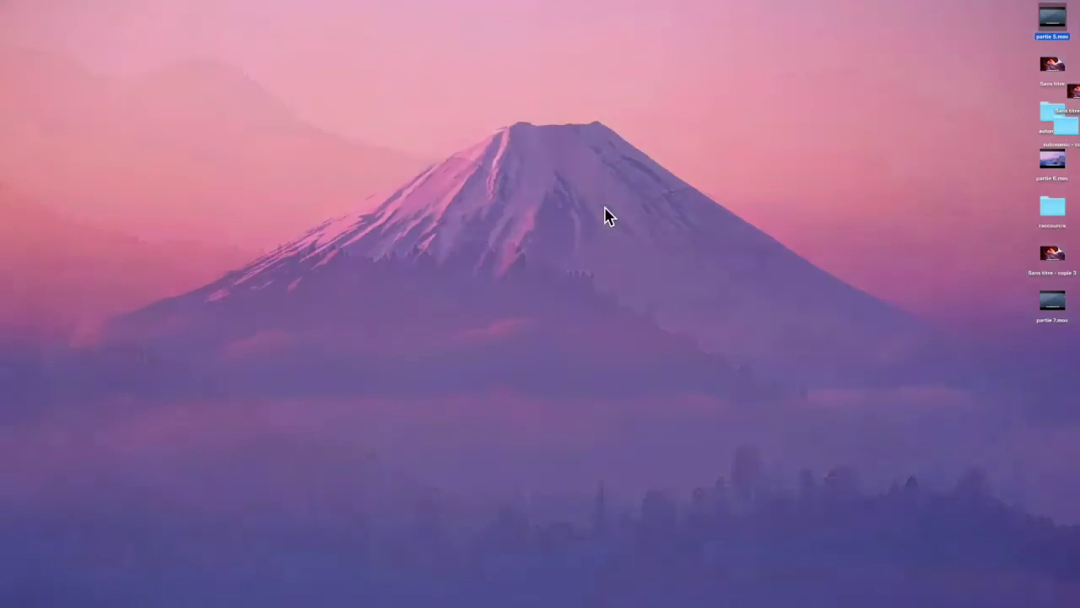
# Open a Finder search window covering the whole Mac
pyautogui.press('super+f')
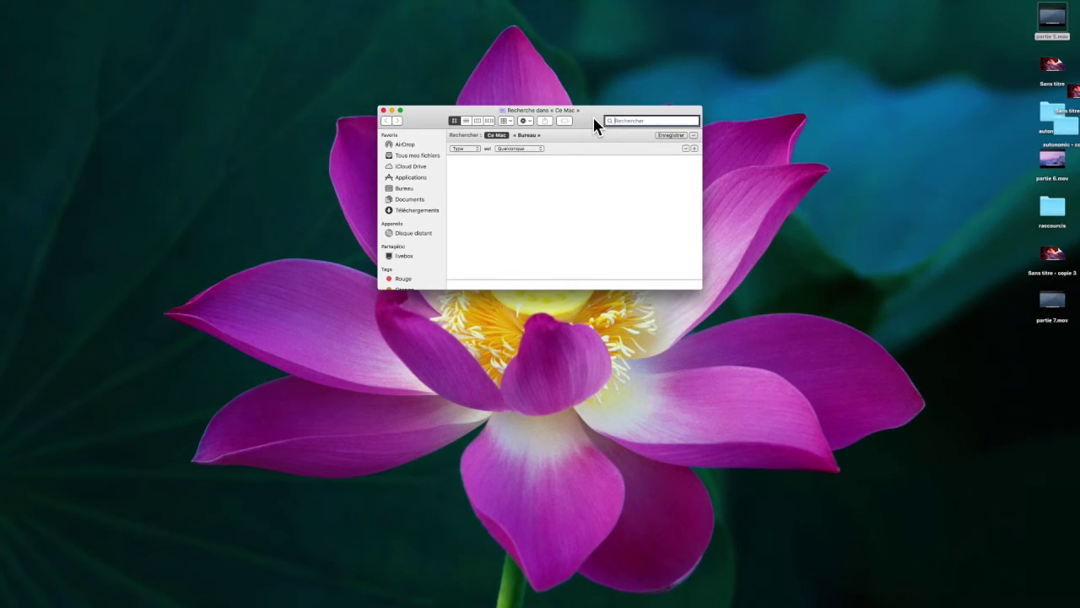
# Search the whole Mac for partie
pyautogui.write('partie')
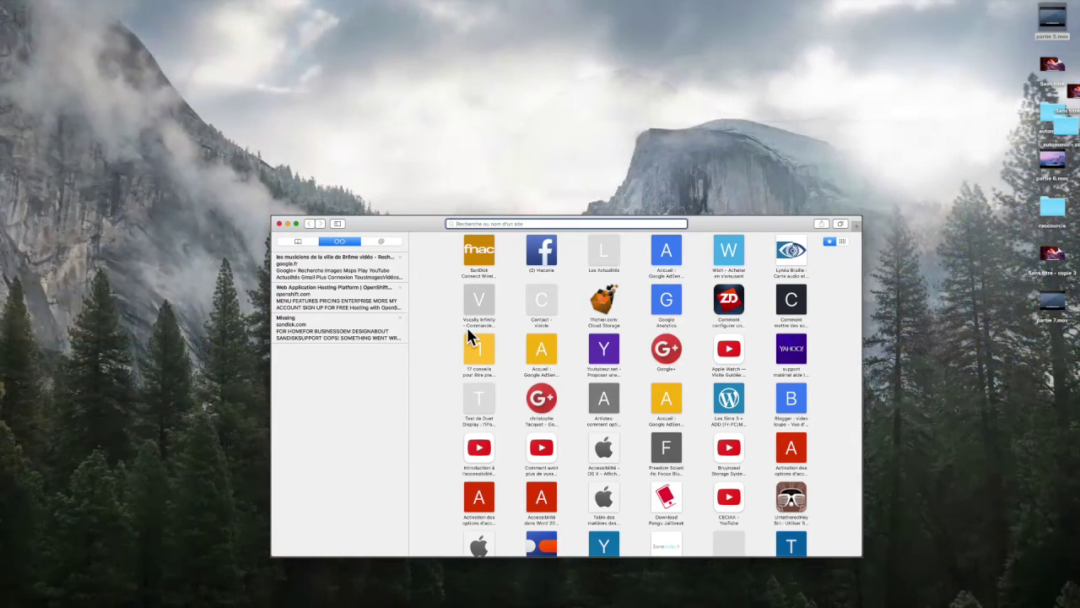
# Switch to Safari and try to reach the United Vision site by entering united vision.fr
pyautogui.write('united v')
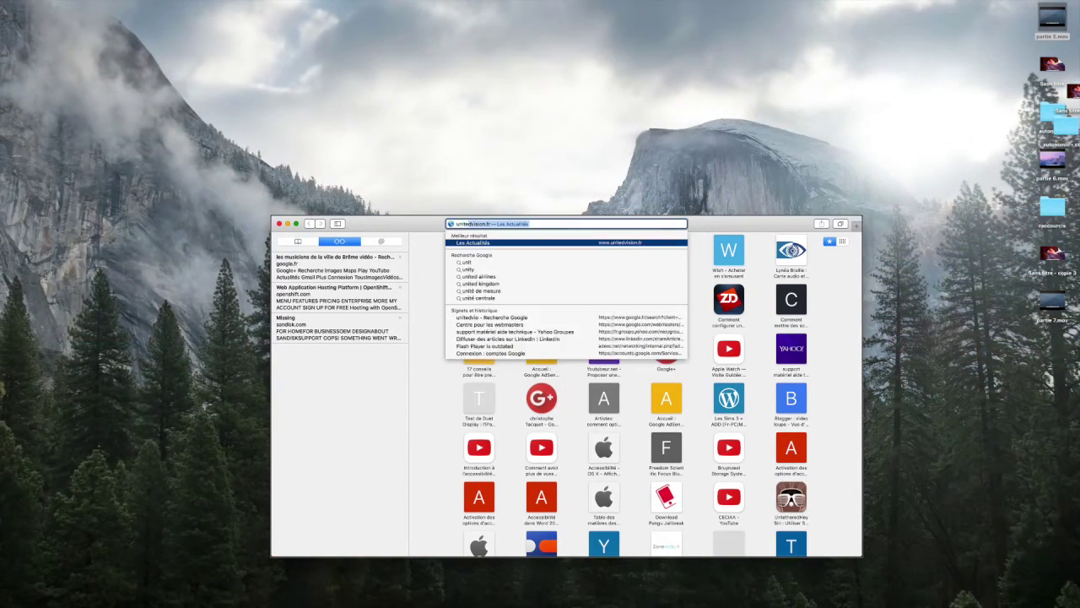
pyautogui.write('ision.fr')
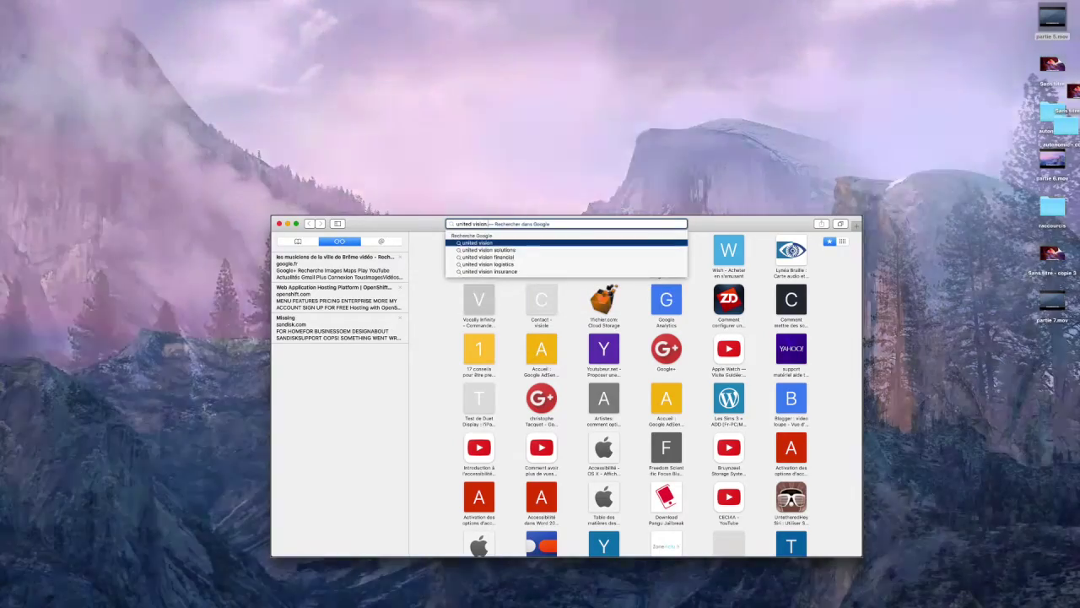
pyautogui.press('Return')
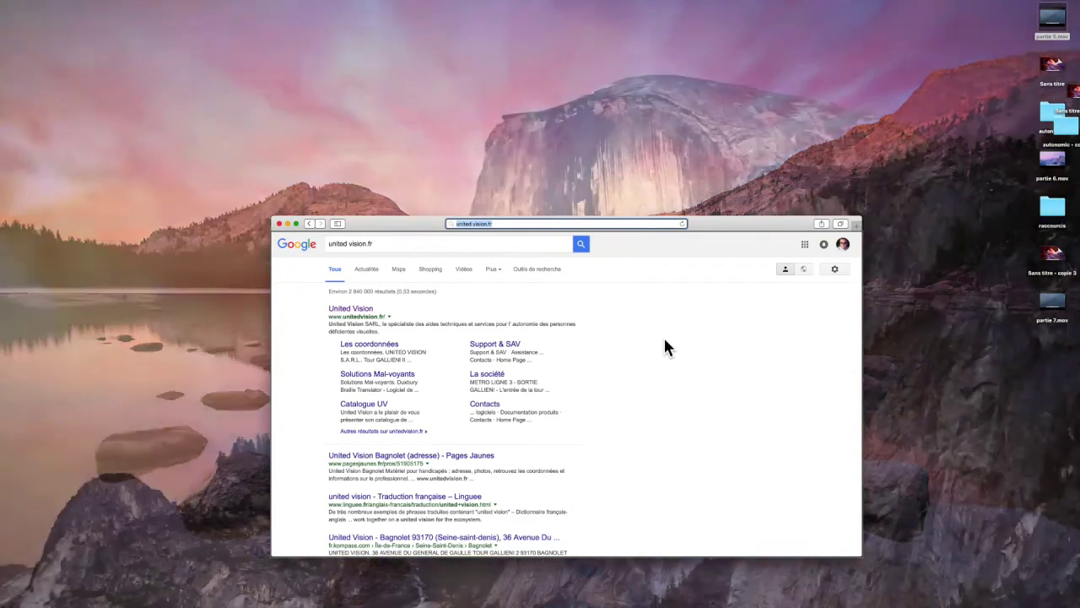
# Load the website unitedvision.fr and hide Safari
pyautogui.write('united')
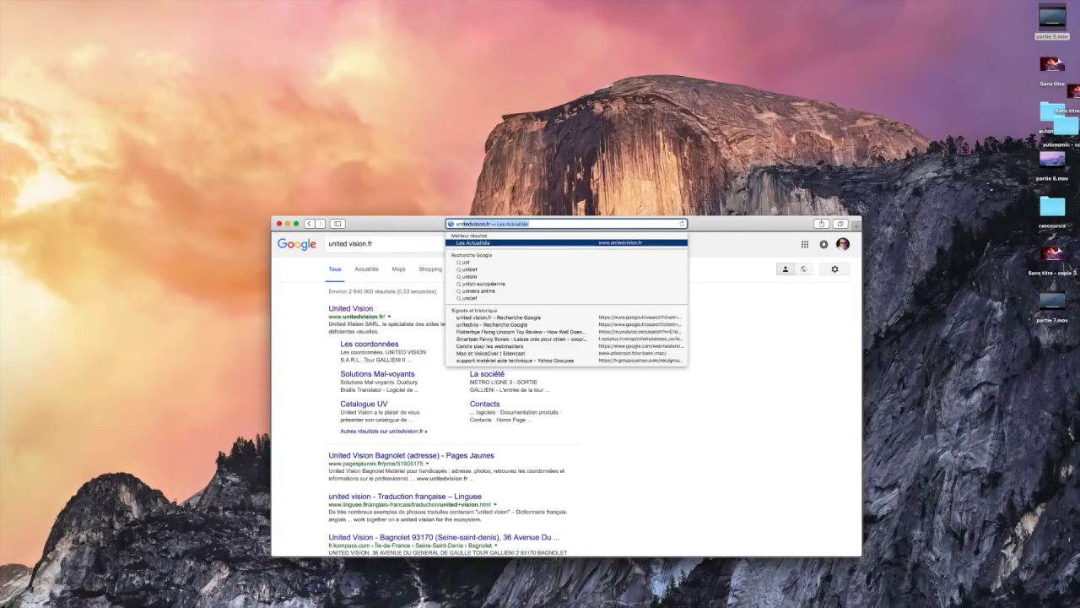
pyautogui.write('vision.fr')
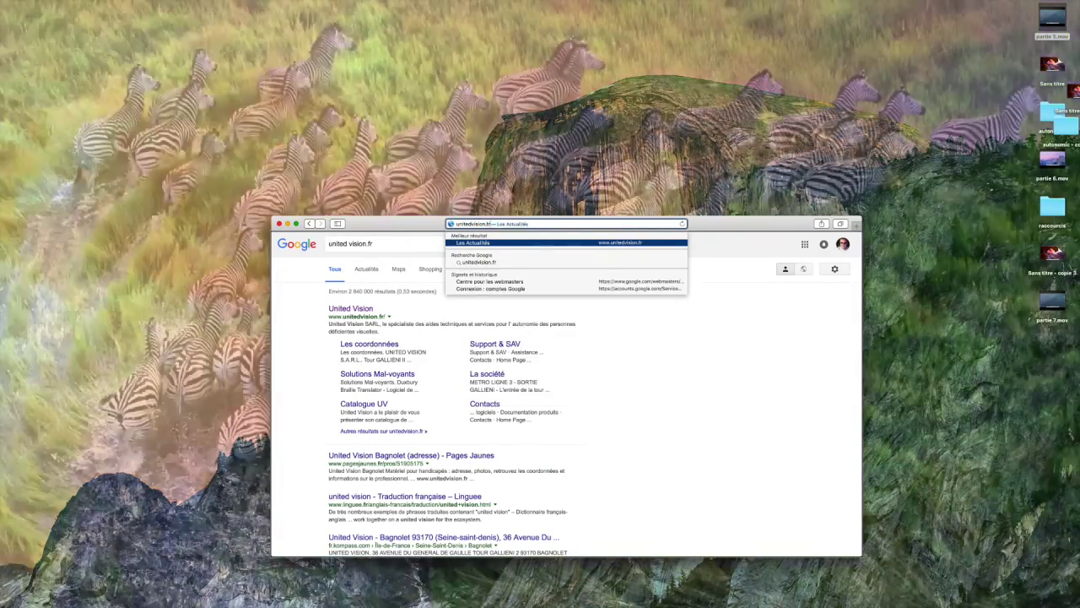
pyautogui.press('Return')
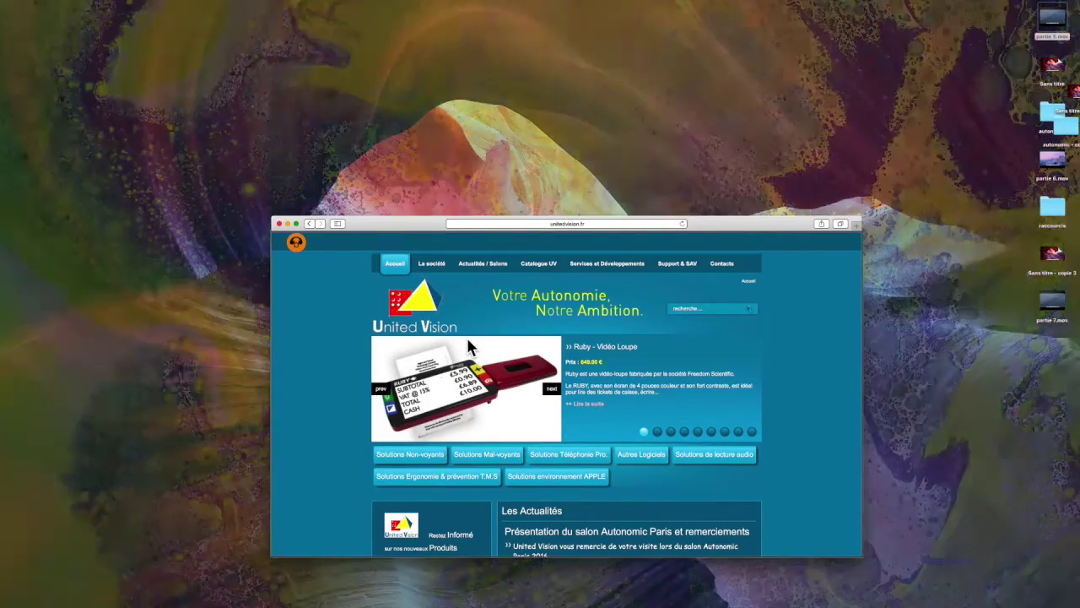
pyautogui.press('super+h')
# Select partie 5.mov on the desktop, go to the autonomic folder by name, and move down through its file list
pyautogui.click(1052, 21)
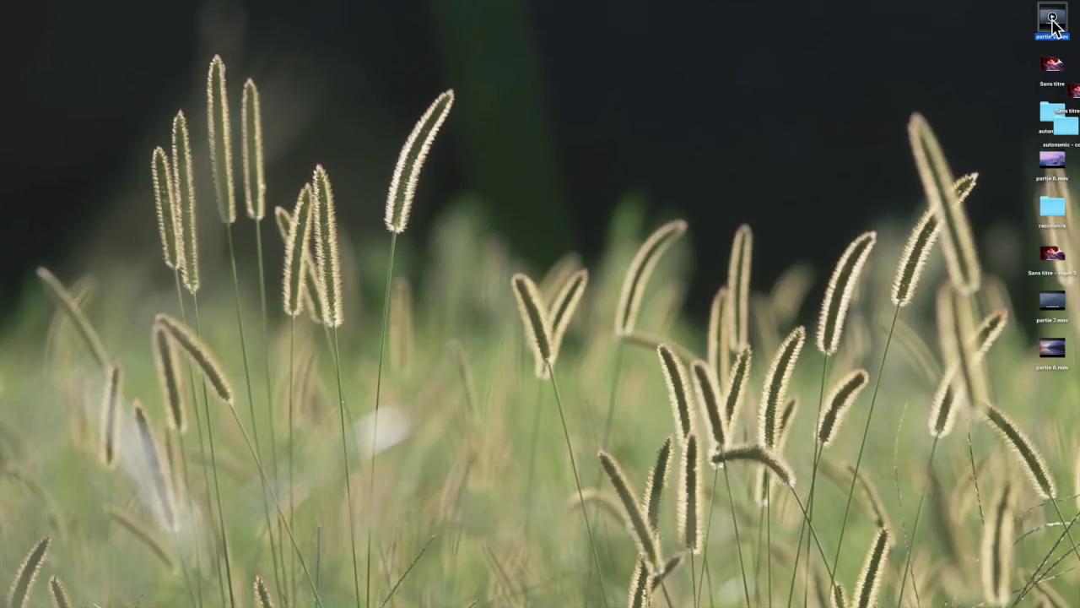
pyautogui.press('shift+super+g')
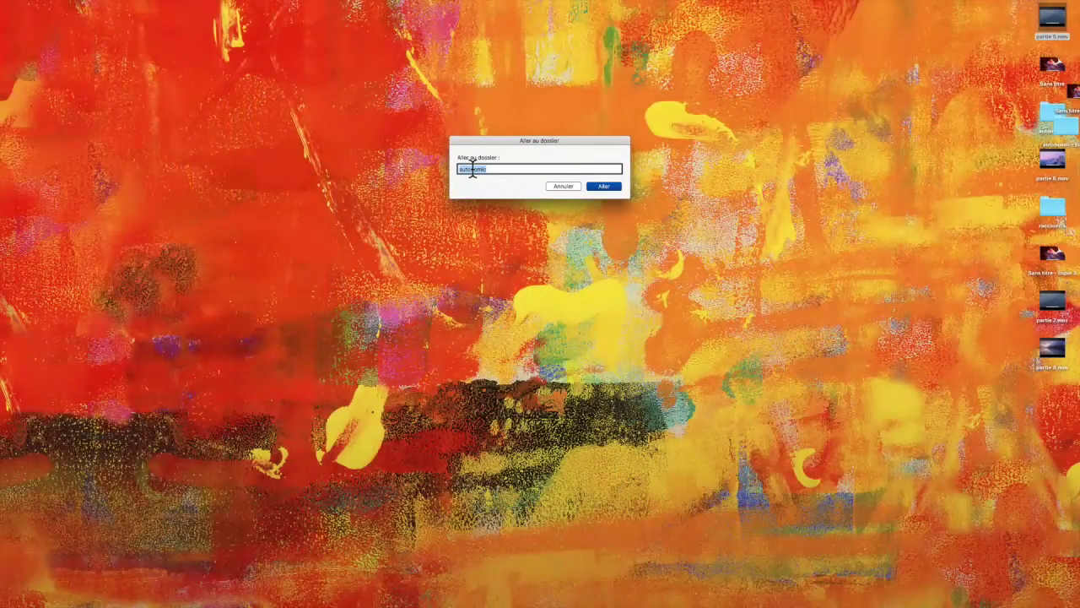
pyautogui.press('BackSpace')
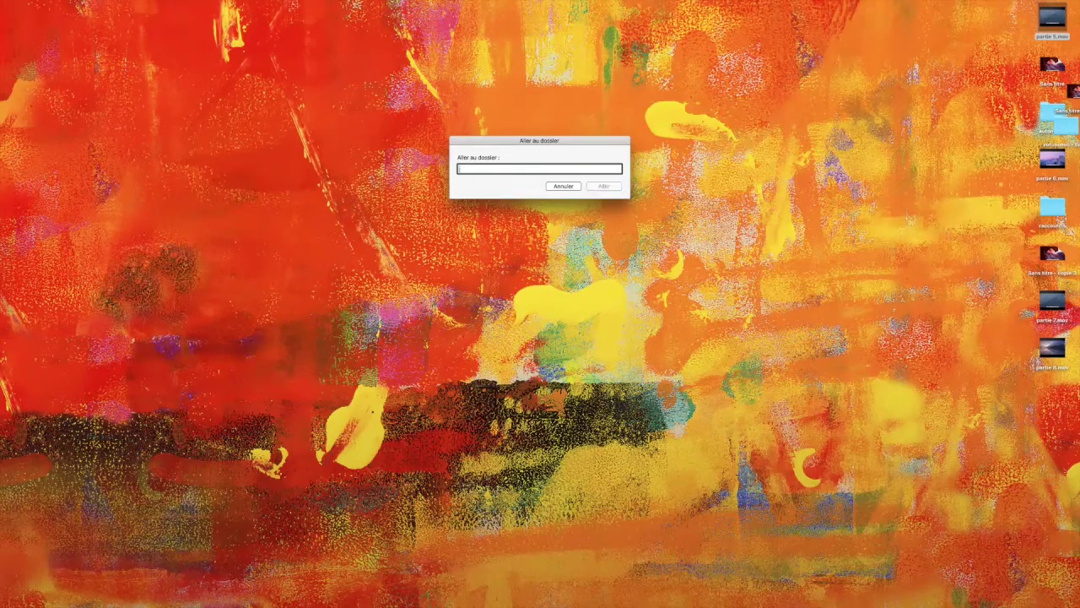
pyautogui.write('auton')
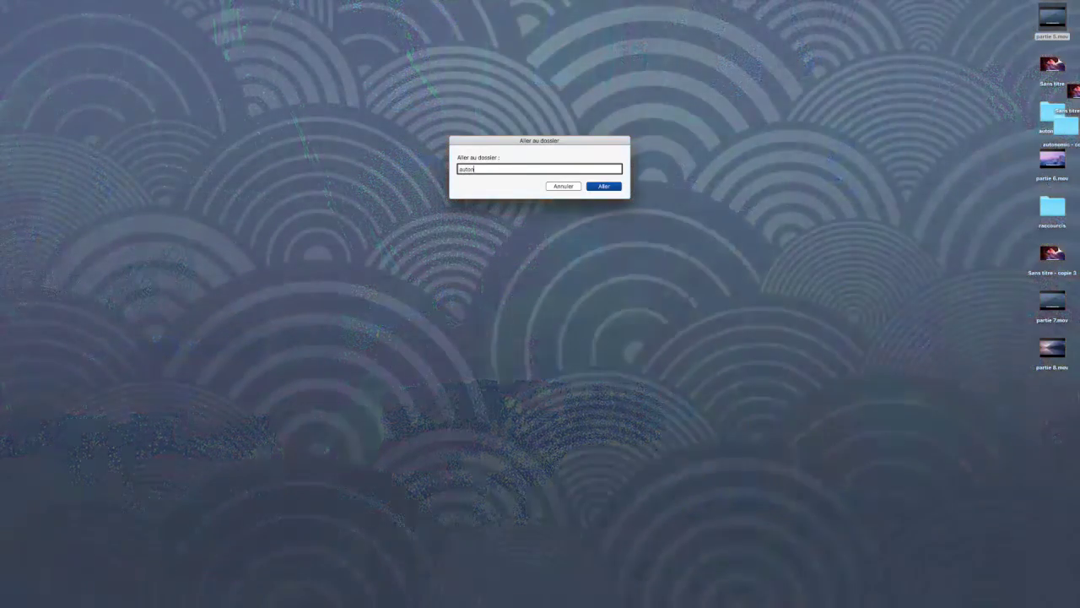
pyautogui.write('omic')
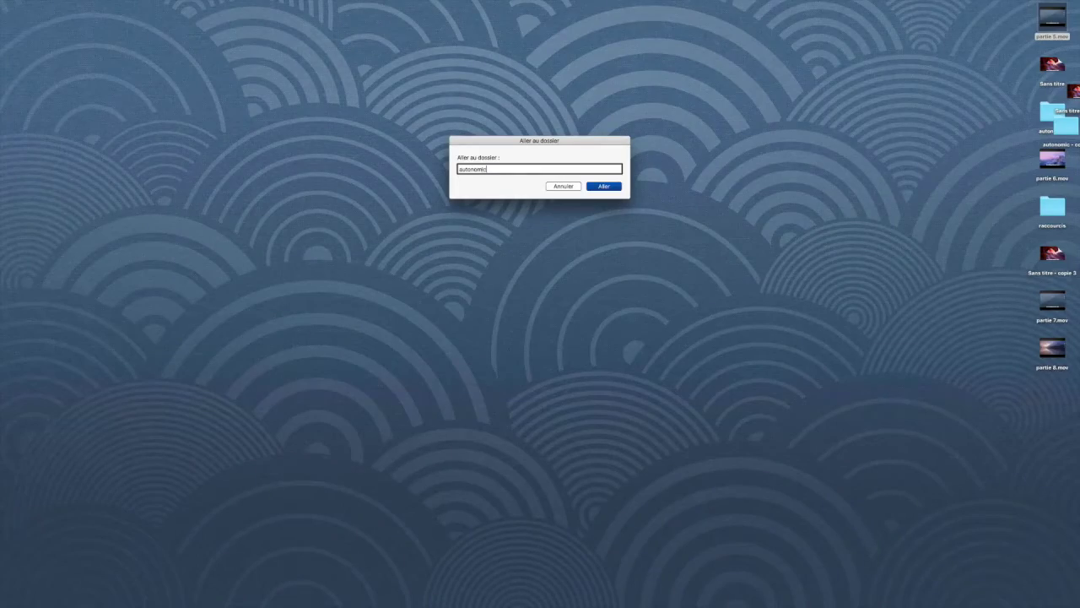
pyautogui.press('Return')
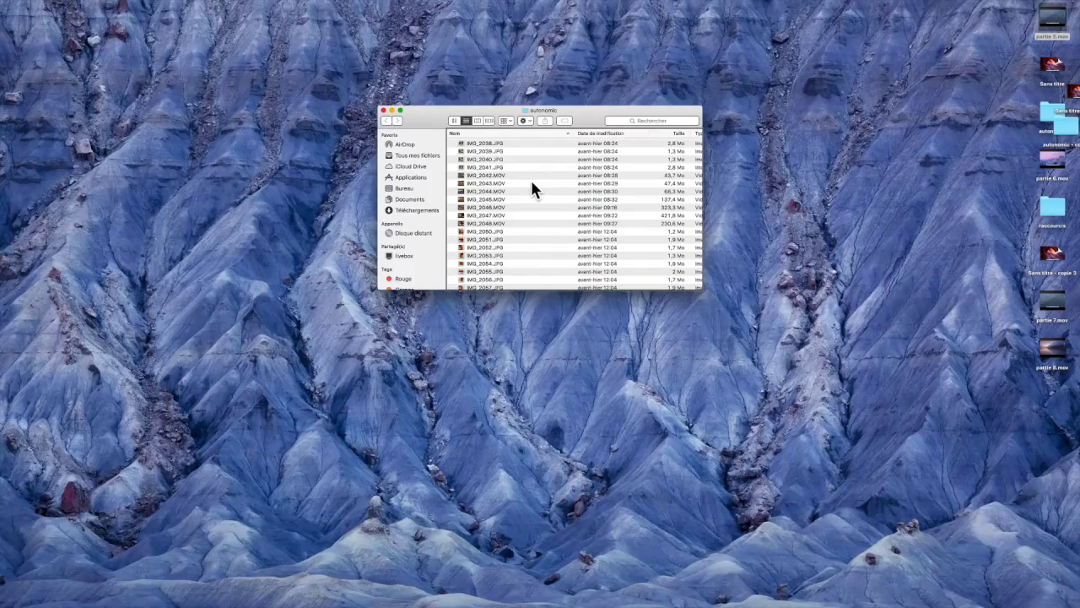
pyautogui.press('Down')
pyautogui.press('Down')
pyautogui.press('Down')
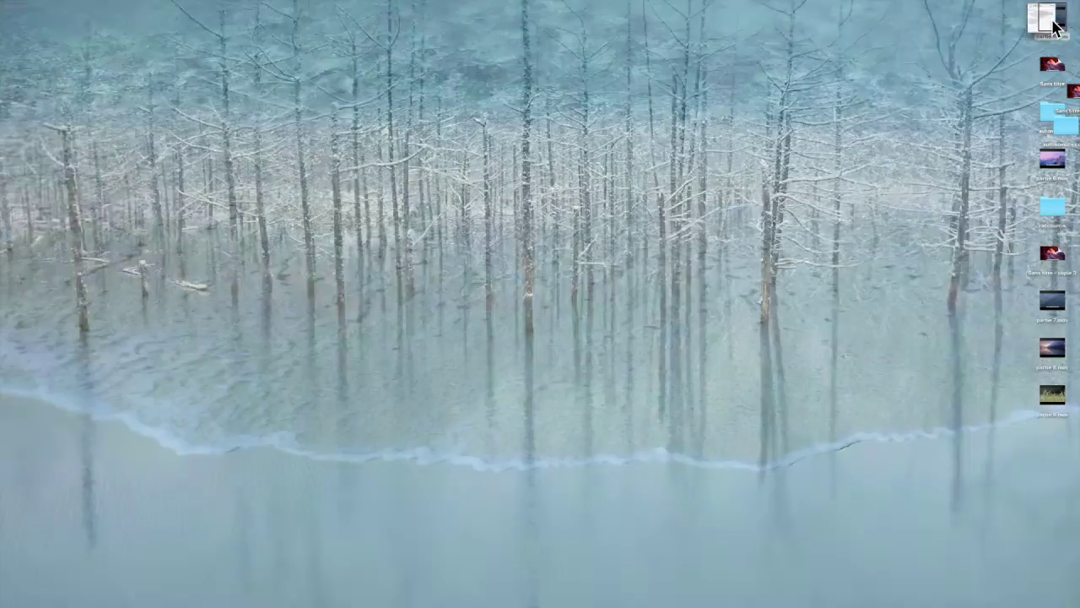
# Show the information window of partie 5.mov four times to examine its general details, closing it each time
pyautogui.press('super+i')
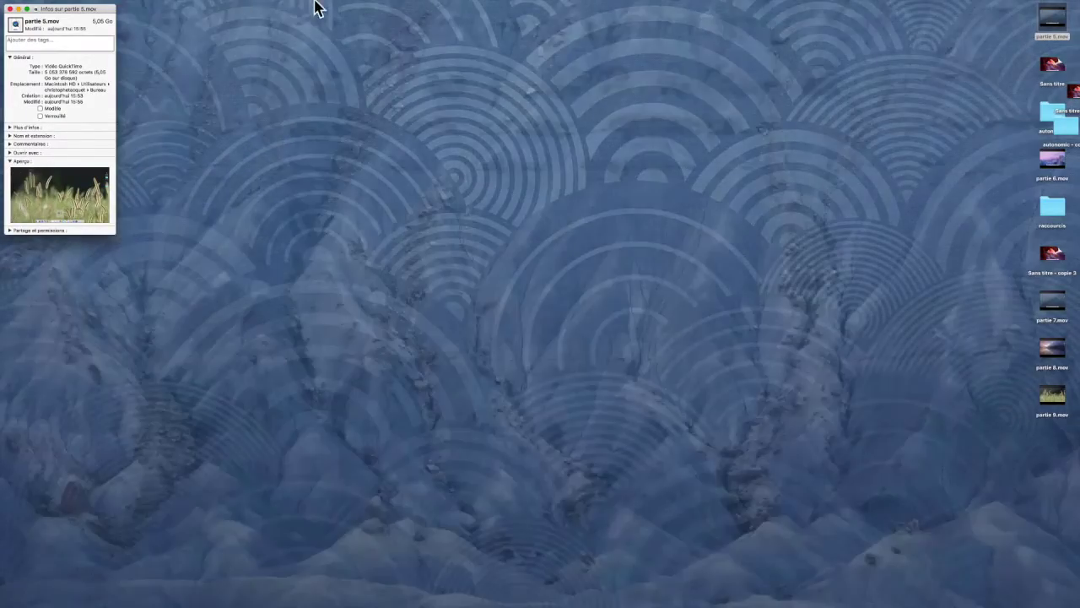
pyautogui.moveTo(374, 5)
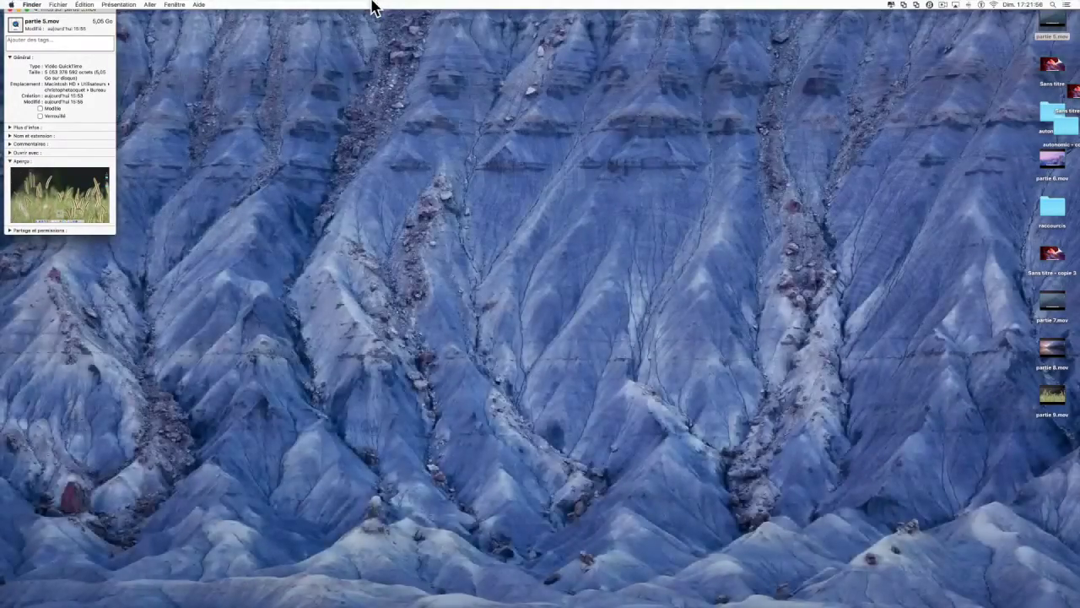
pyautogui.press('super+w')
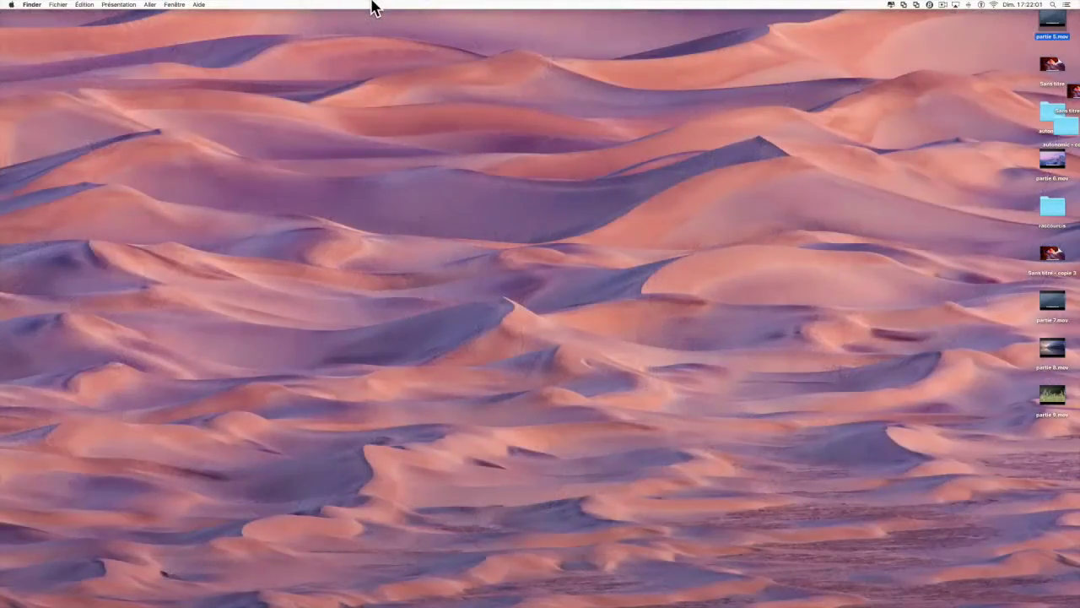
pyautogui.press('super+i')
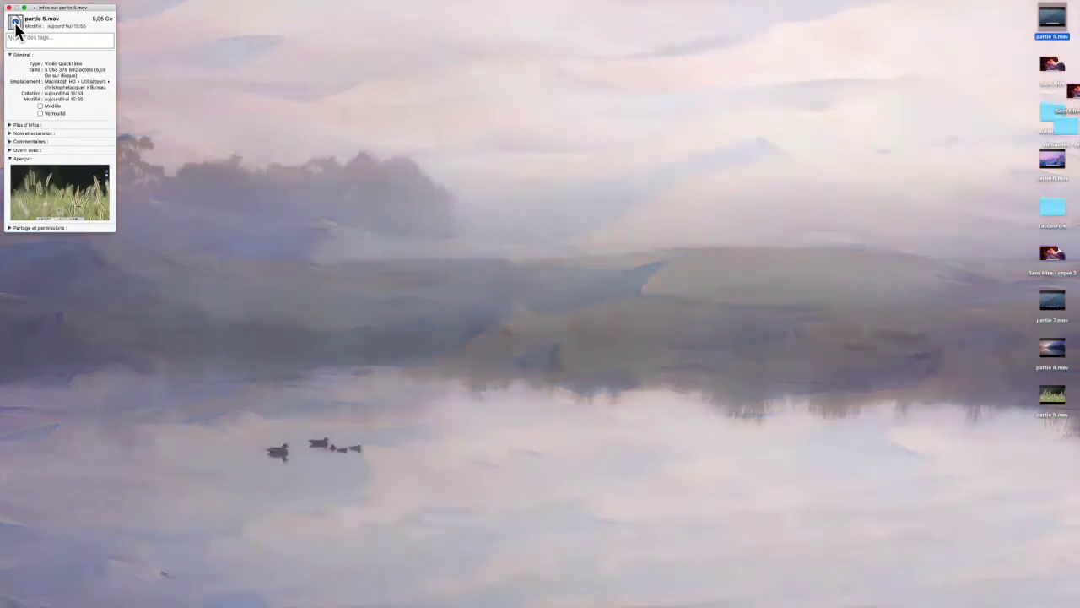
pyautogui.press('super+w')
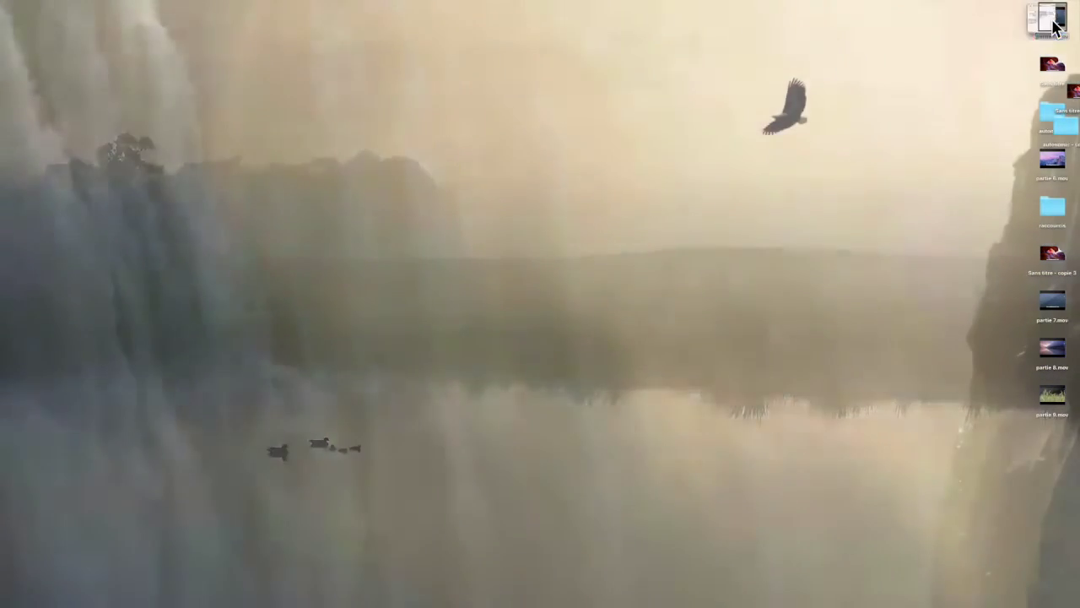
pyautogui.press('super+i')
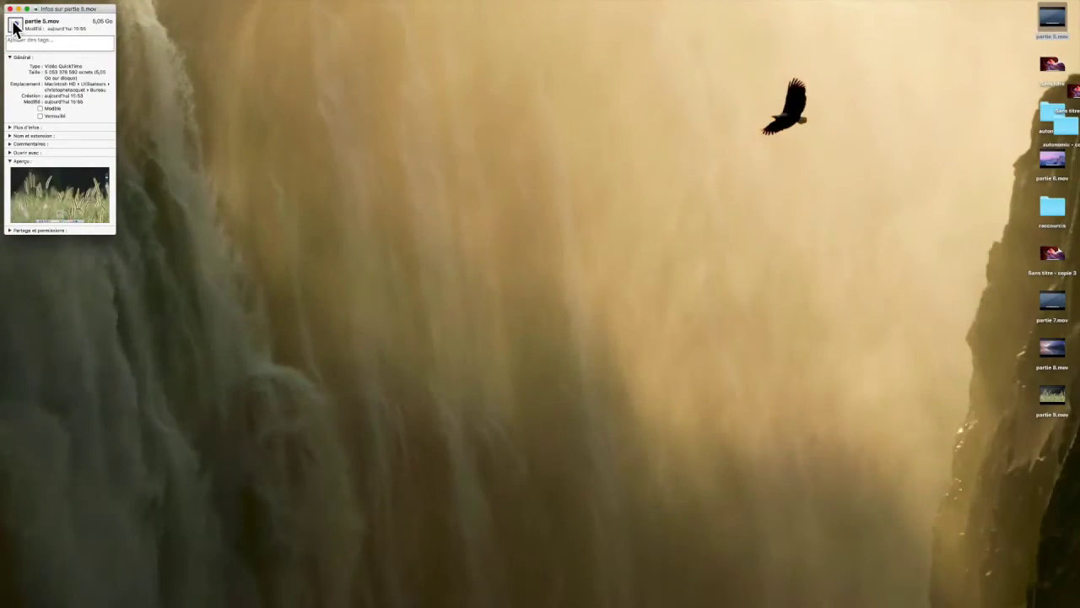
pyautogui.press('super+w')
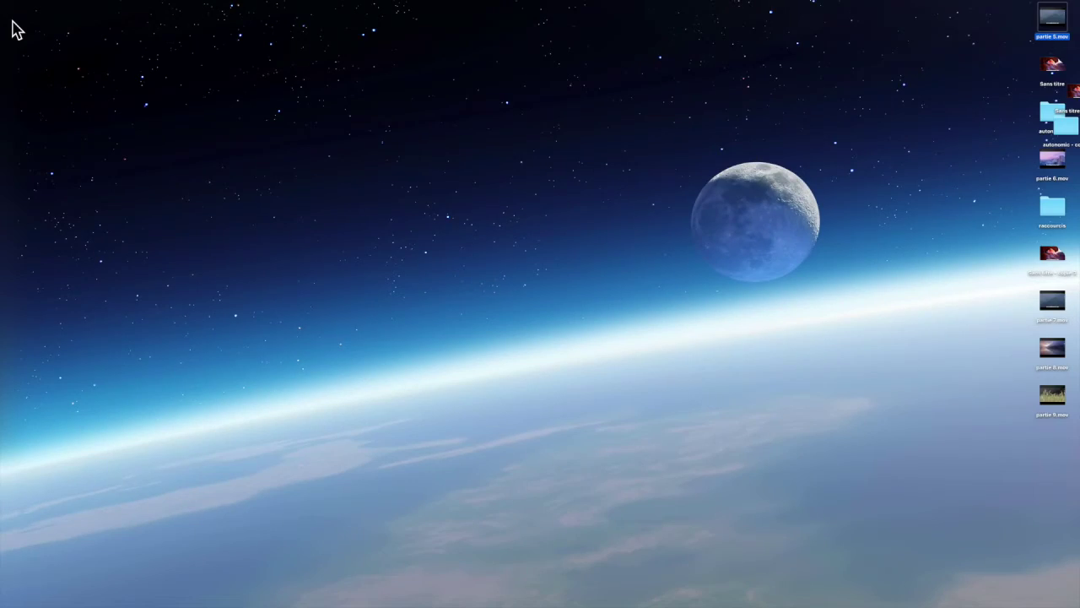
pyautogui.press('super+i')
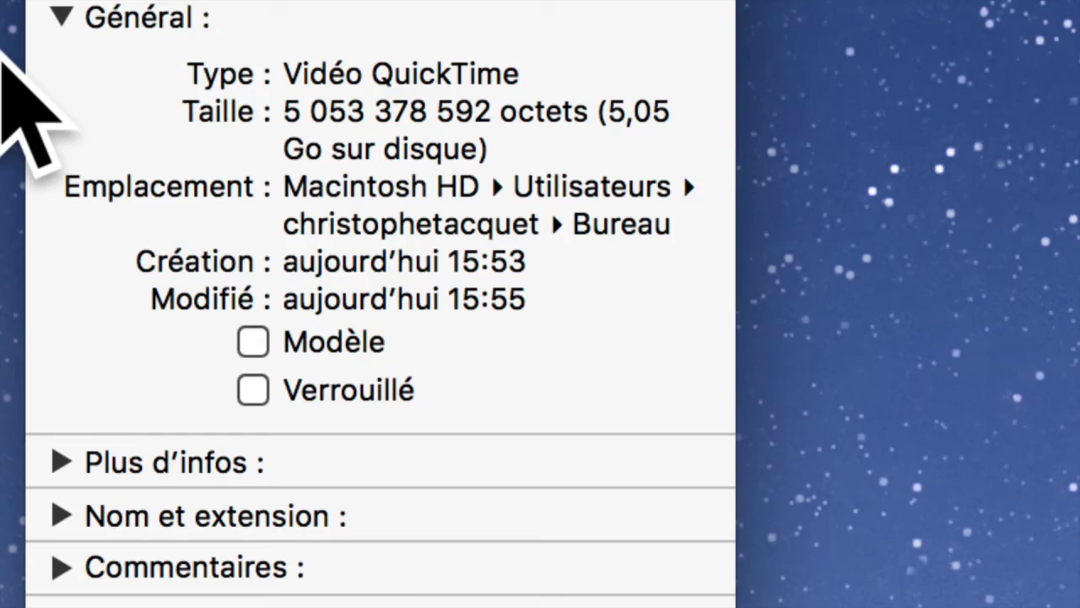
pyautogui.press('super+w')
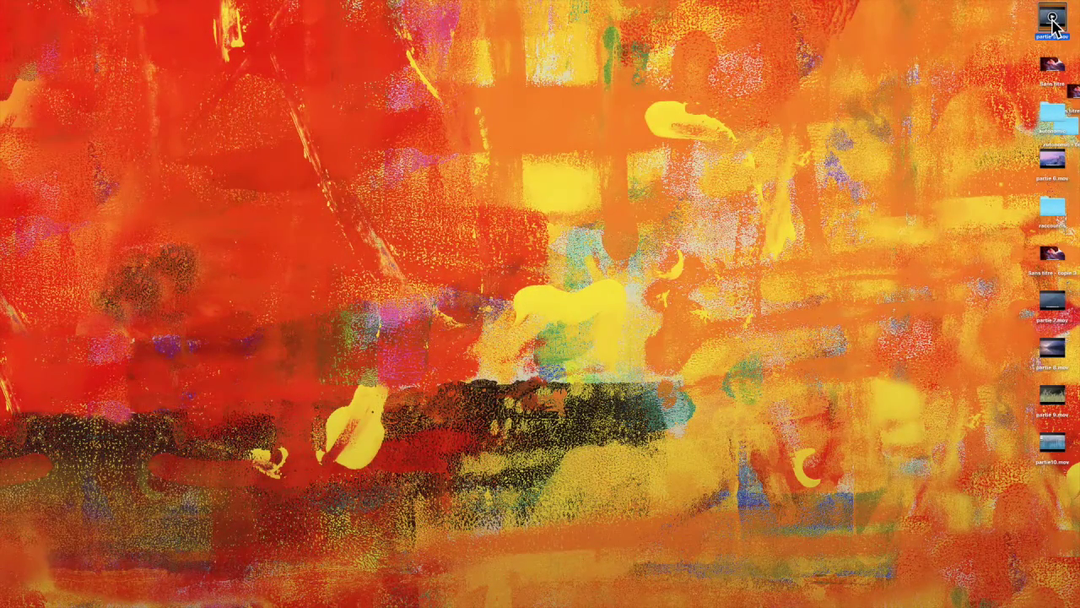
# Show the desktop's view options and examine the available sort criteria
pyautogui.press('super+j')
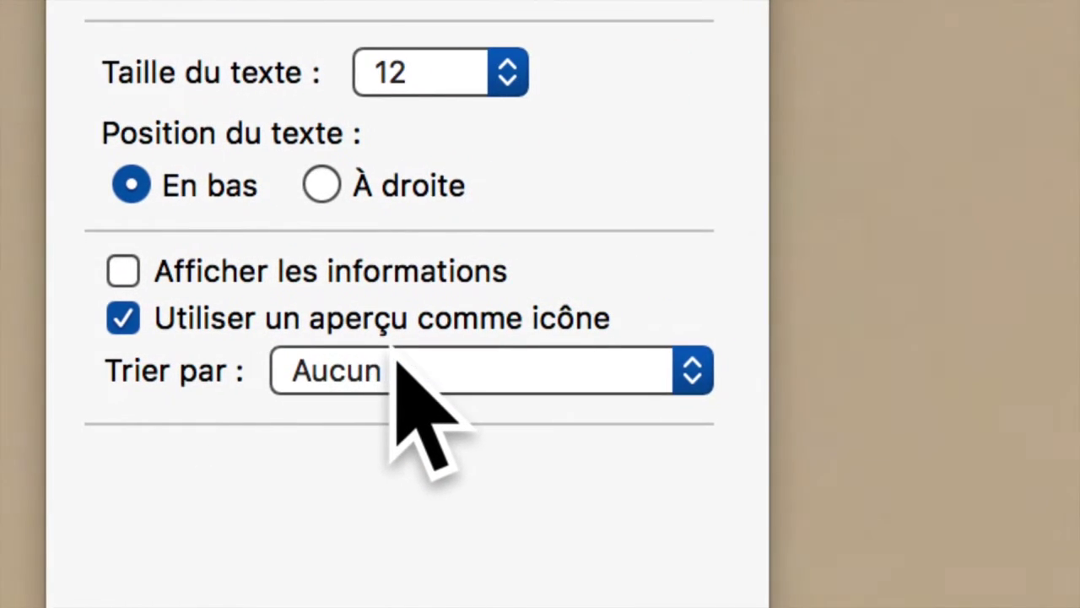
pyautogui.click(397, 363)
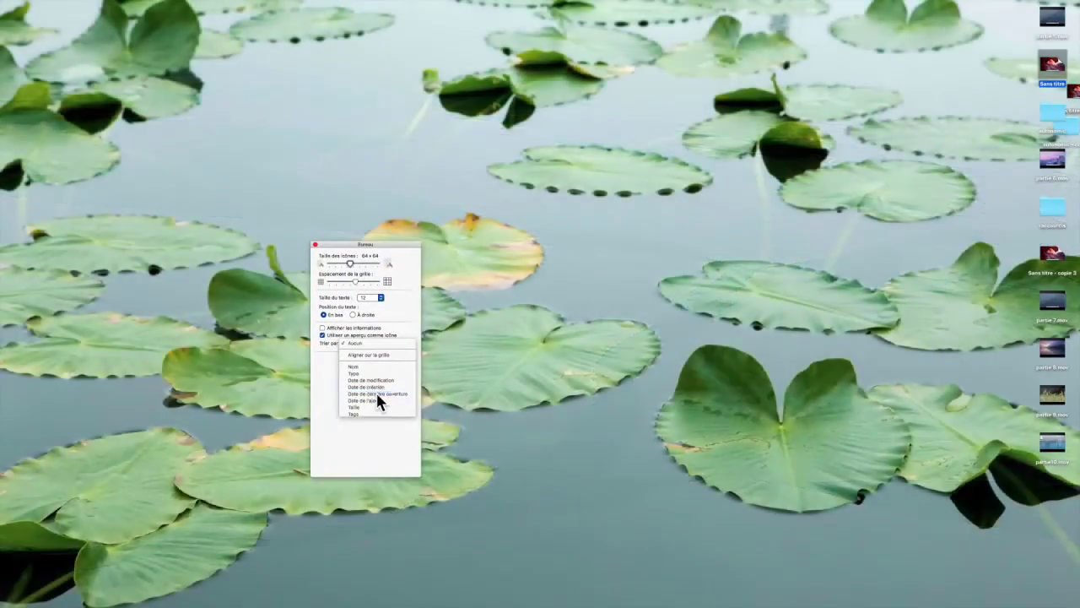
pyautogui.click(354, 265)
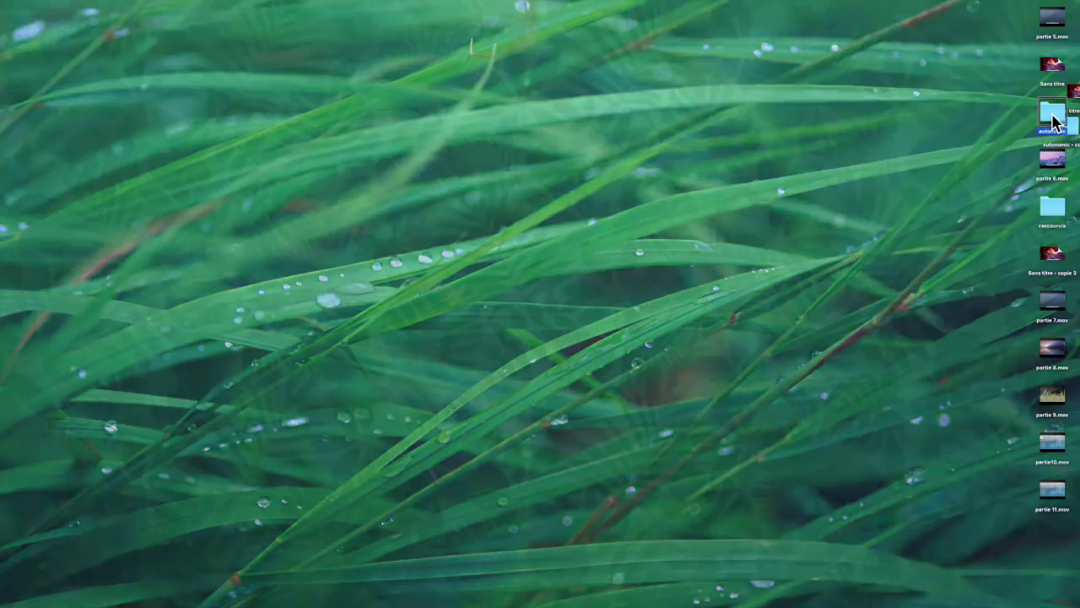
# Open the server connection dialog, move through its controls, and close it
pyautogui.press('super+k')
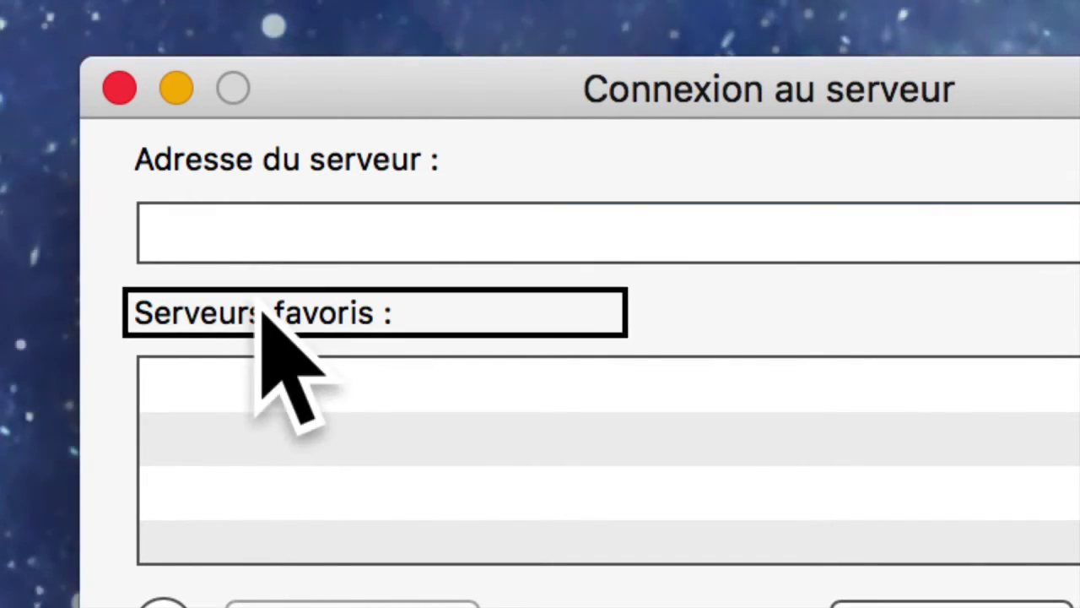
pyautogui.press('Tab')
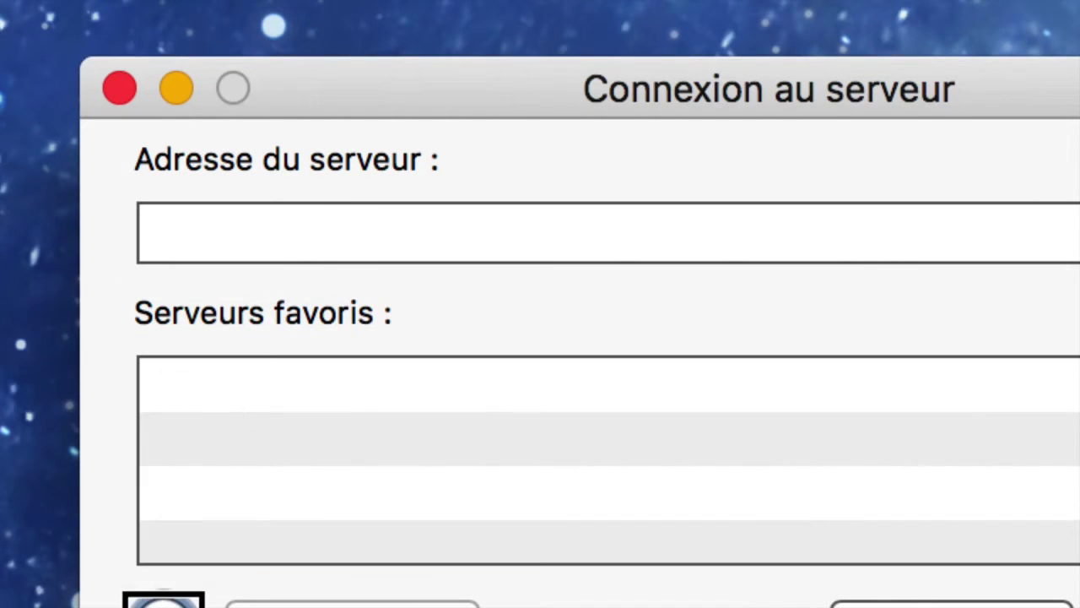
pyautogui.press('Tab')
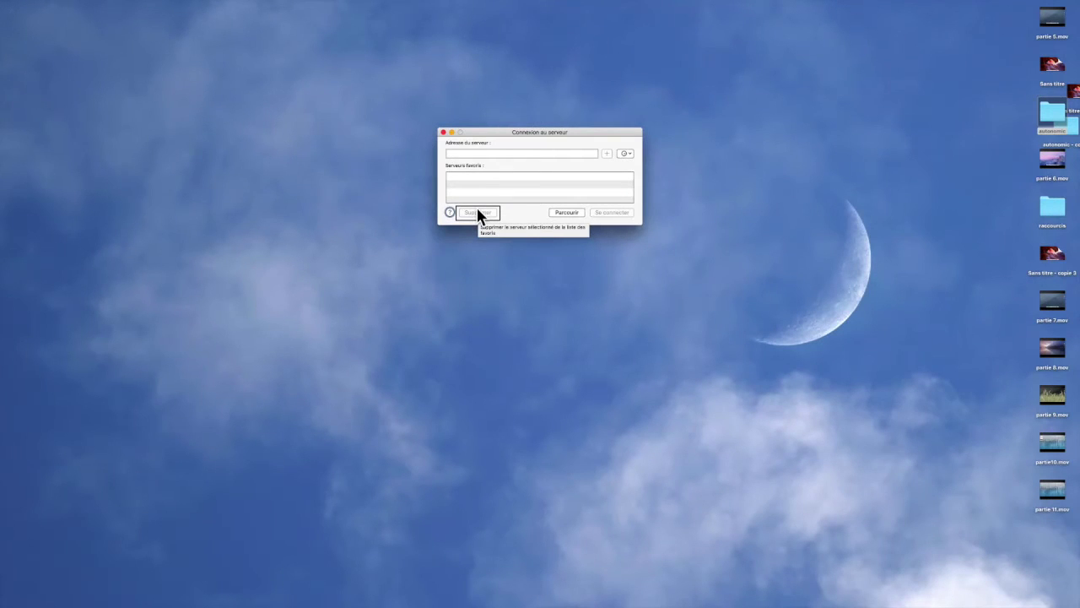
pyautogui.press('Escape')
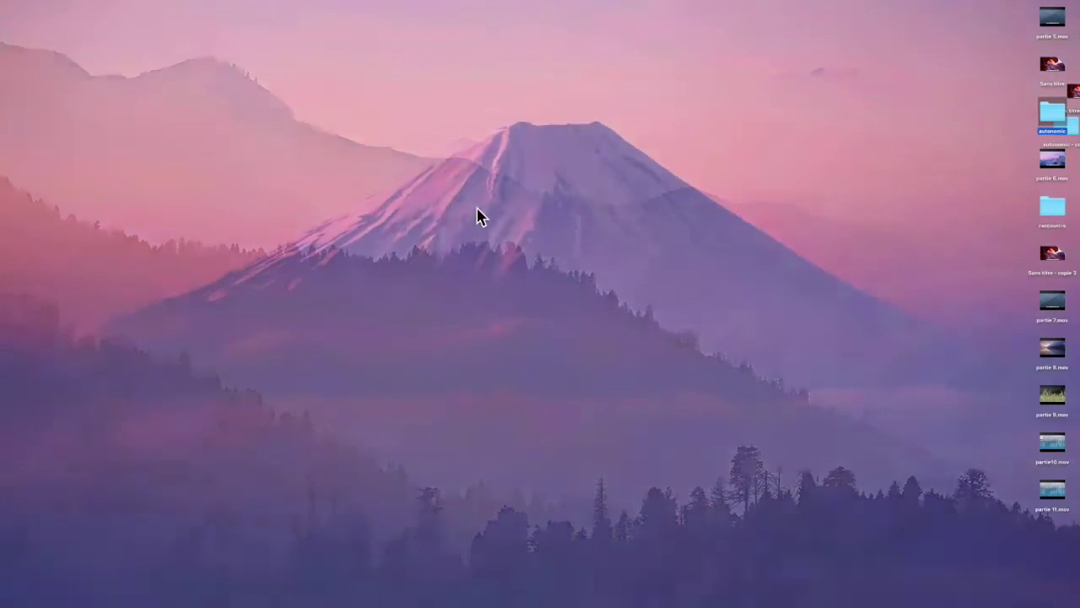
# Show the network locations and select livebox
pyautogui.press('super+shift+k')
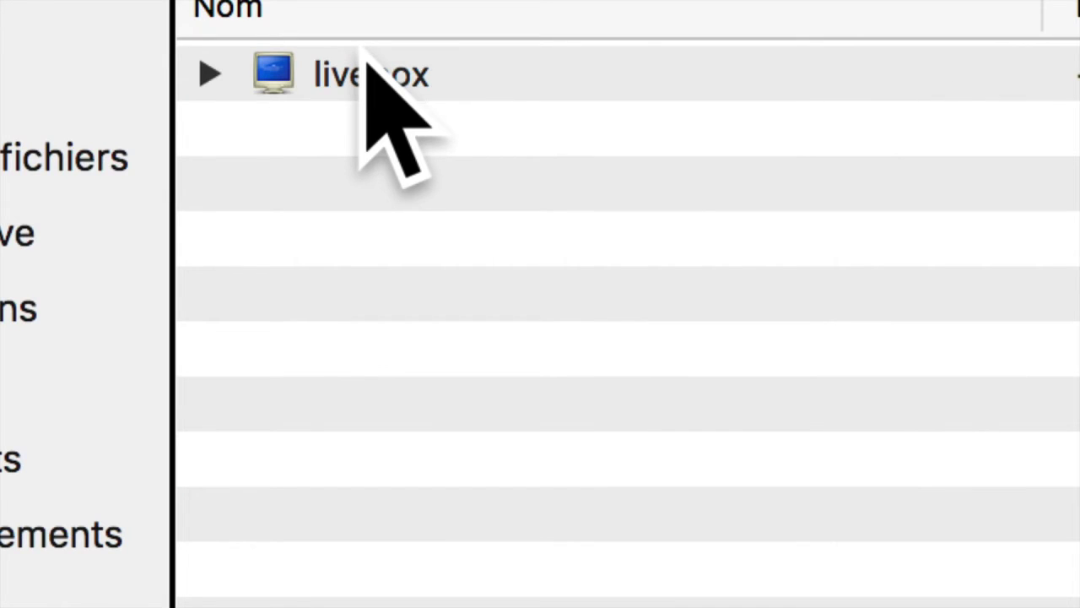
pyautogui.click(366, 49)
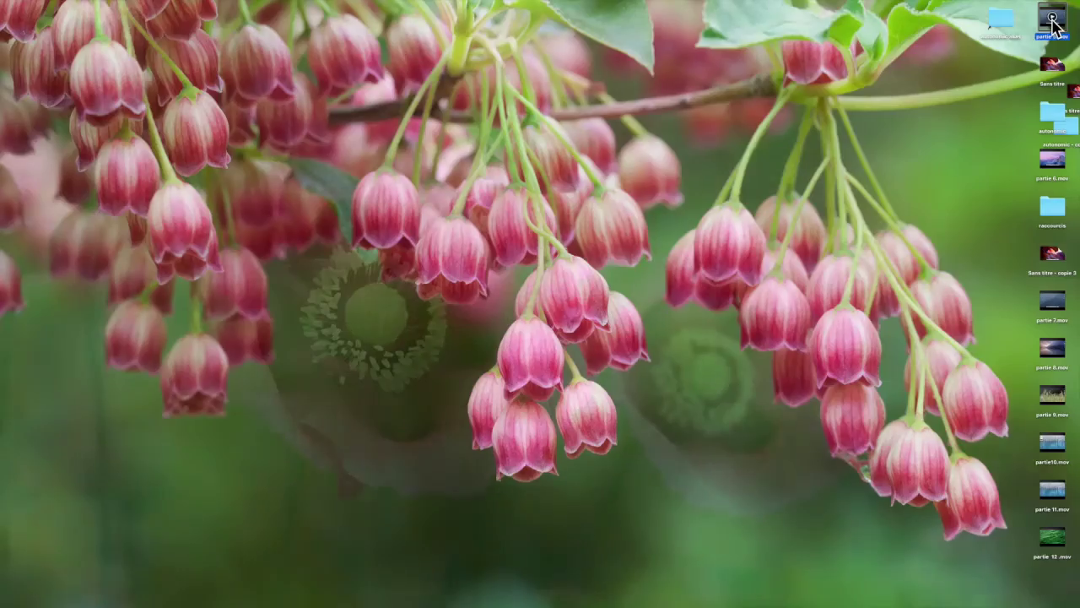
# Select partie 5.mov, Sans titre and autonomic in turn, and create an alias of the autonomic folder beside Sans titre on the desktop
pyautogui.click(1053, 19)
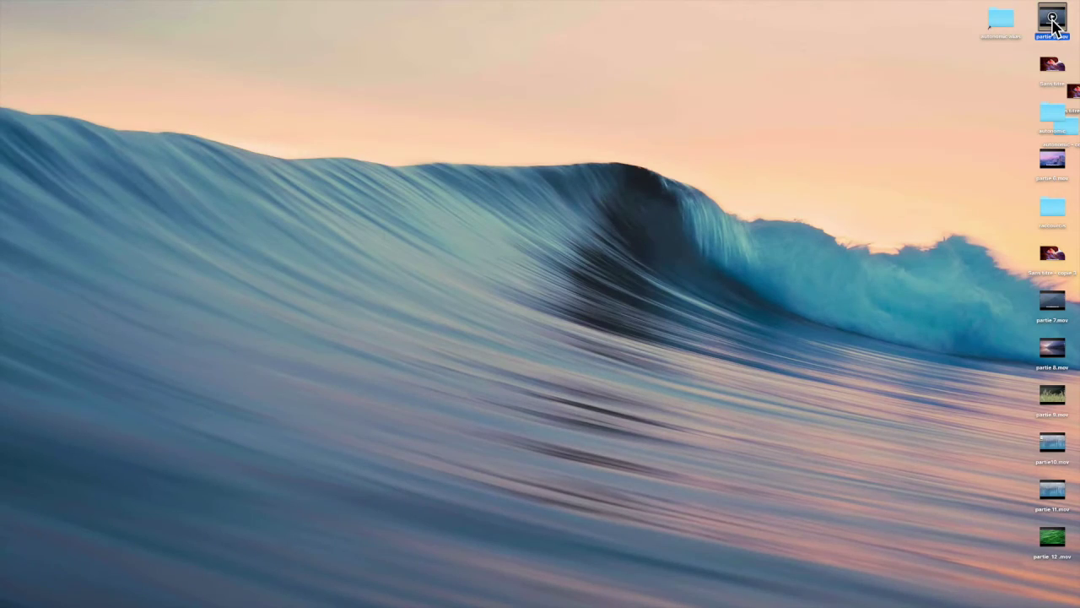
pyautogui.click(1055, 76)
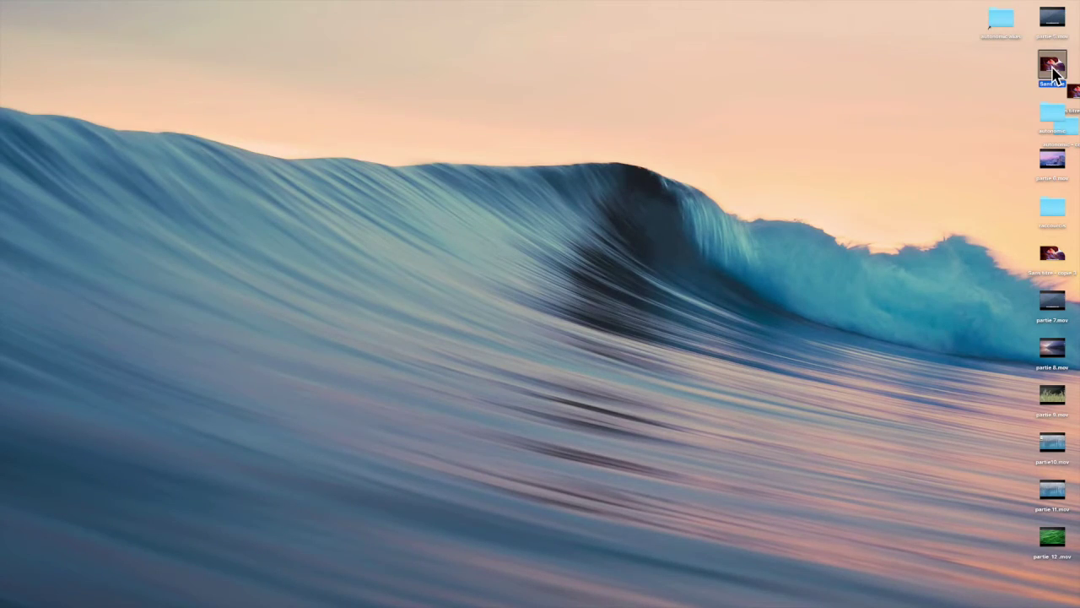
pyautogui.click(1054, 114)
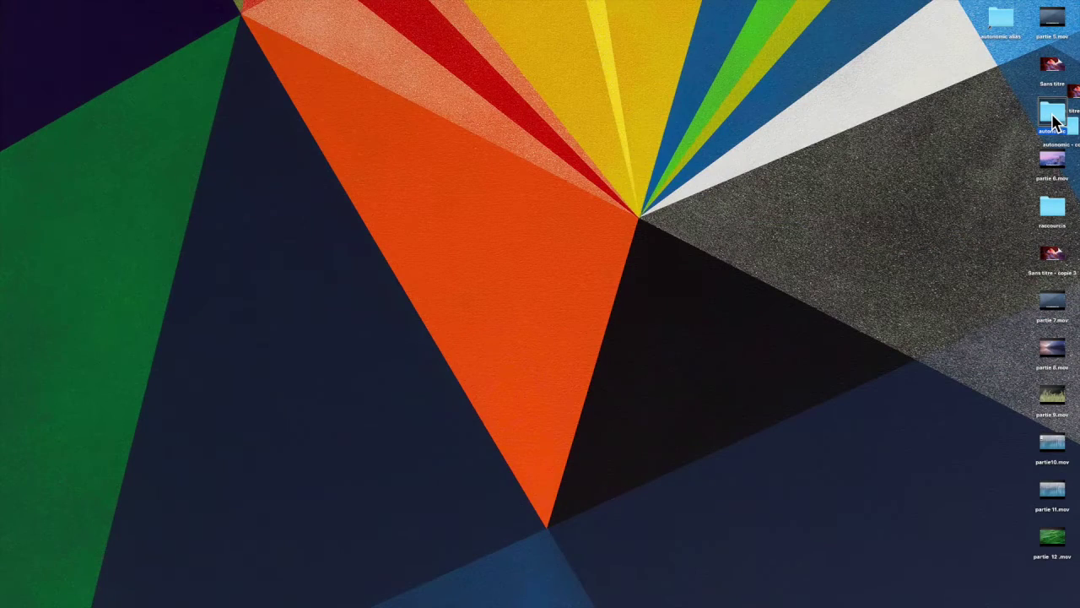
pyautogui.moveTo(1055, 119); pyautogui.dragTo(1002, 87)
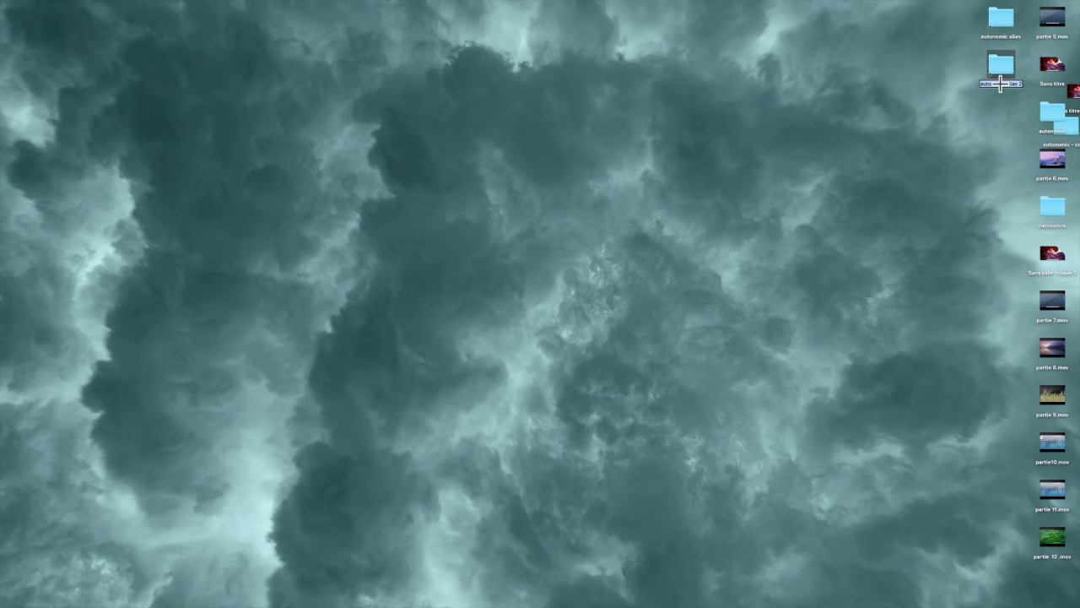
# Open the Téléchargements folder and close its window
pyautogui.press('super+alt+l')
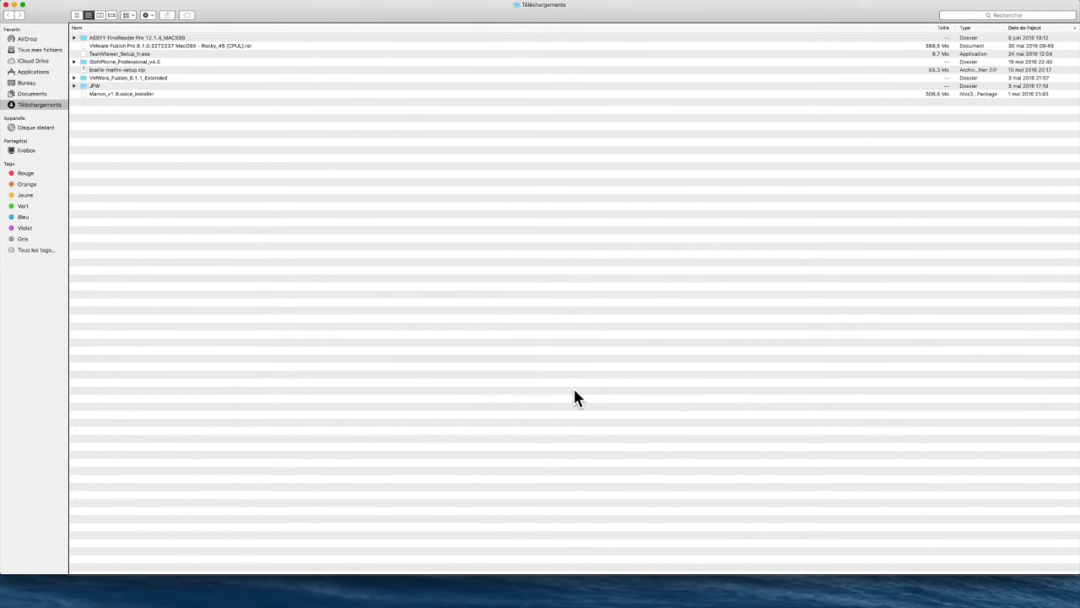
pyautogui.press('super+w')
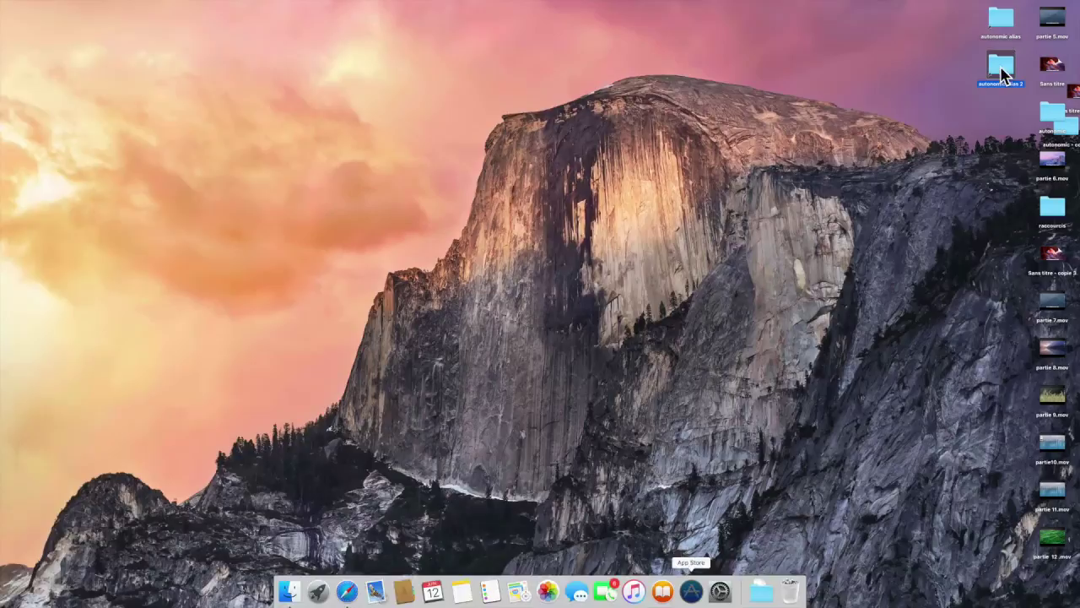
# Rename the Sans titre file on the desktop with a first name
pyautogui.click(1053, 68)
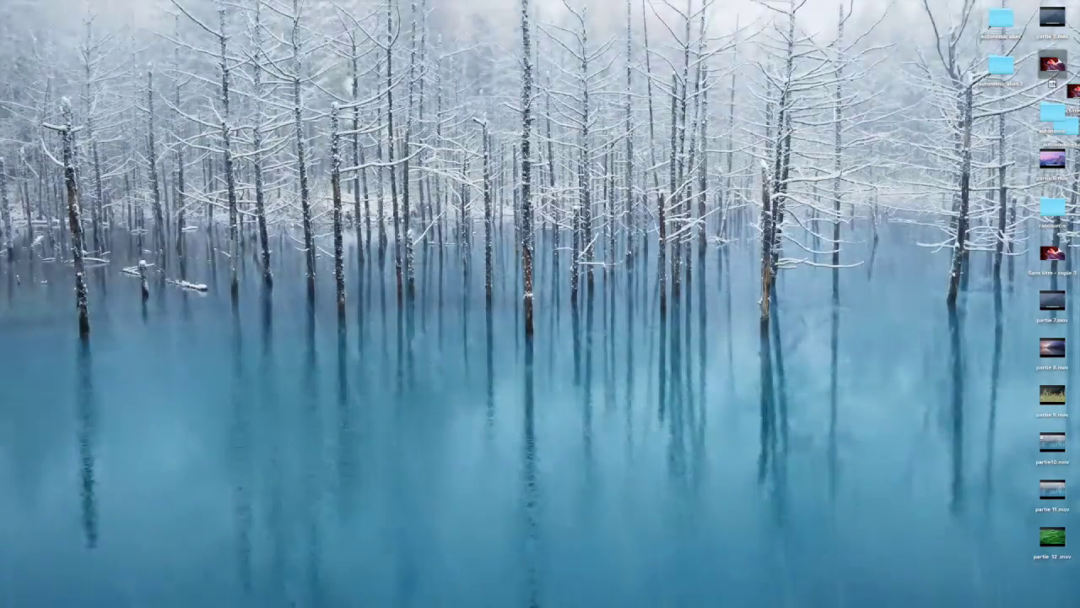
pyautogui.write('stophe')
pyautogui.press('Return')
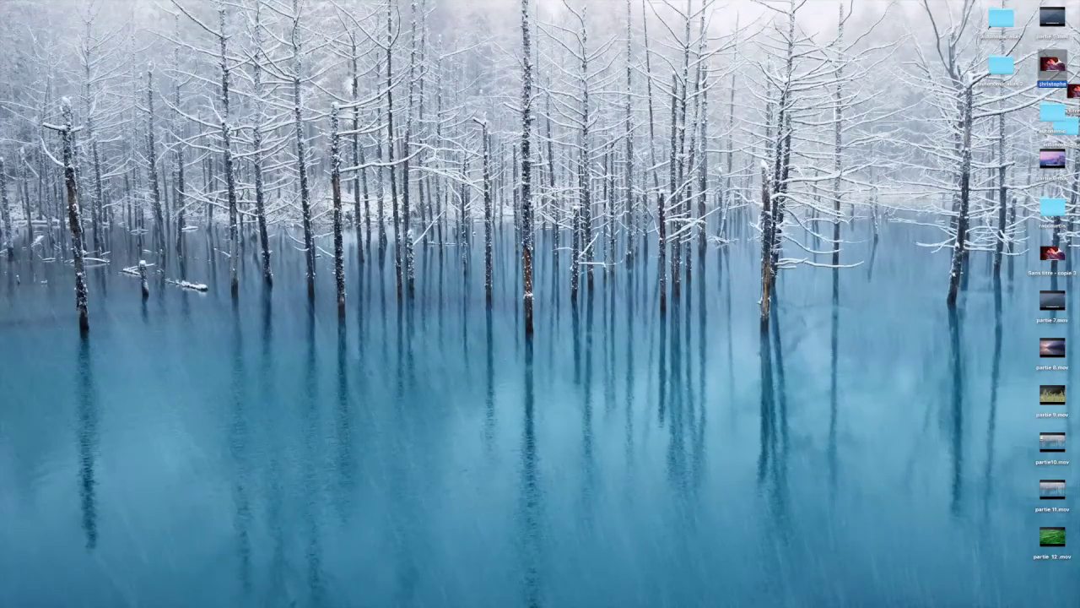